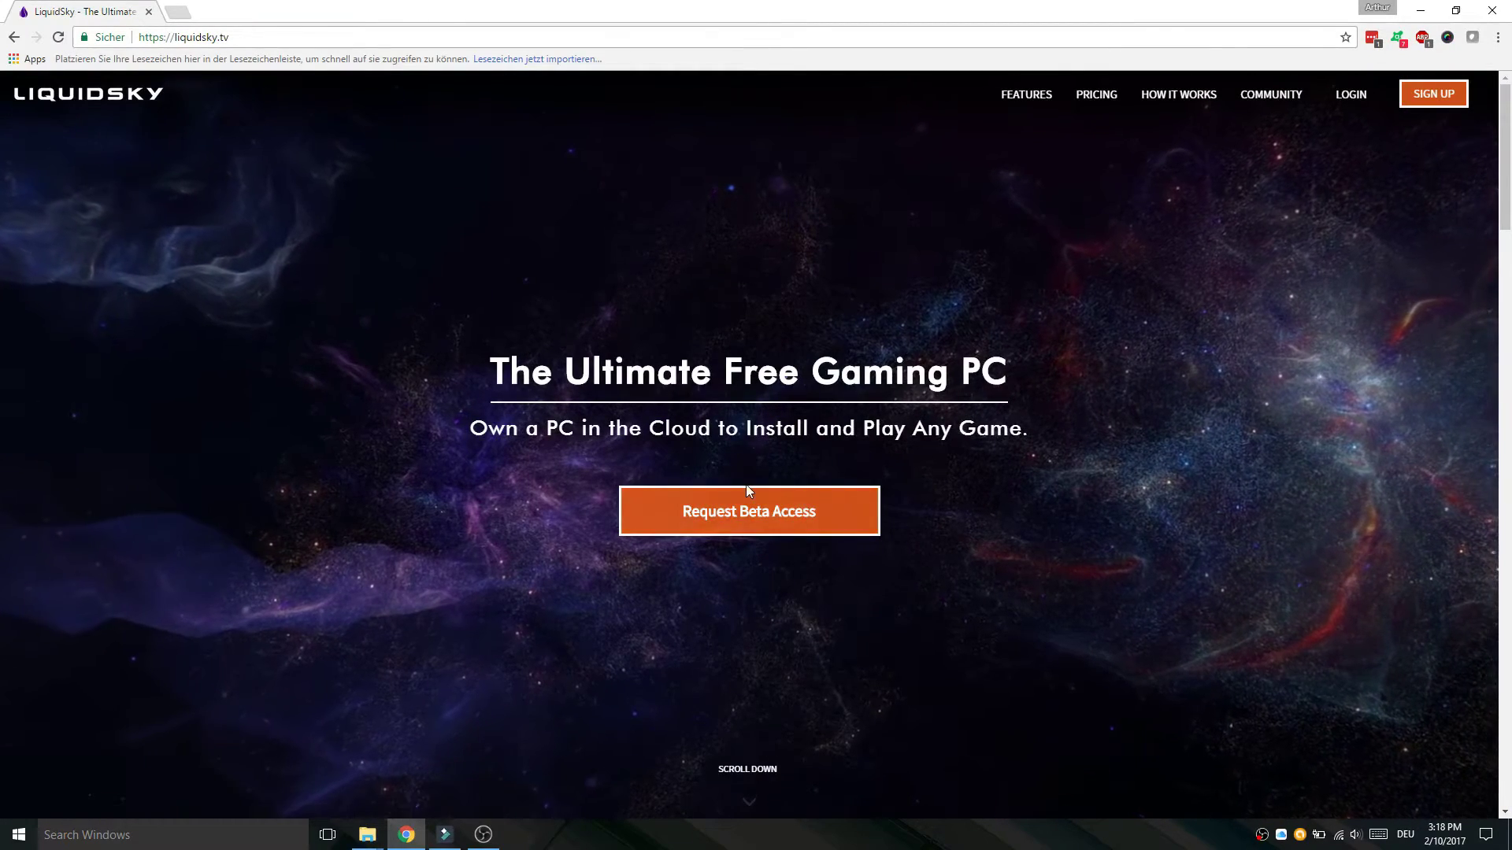
# Open the 'Sign Up for the Beta' form, select its First Name field, then return to the homepage
pyautogui.click(796, 524)
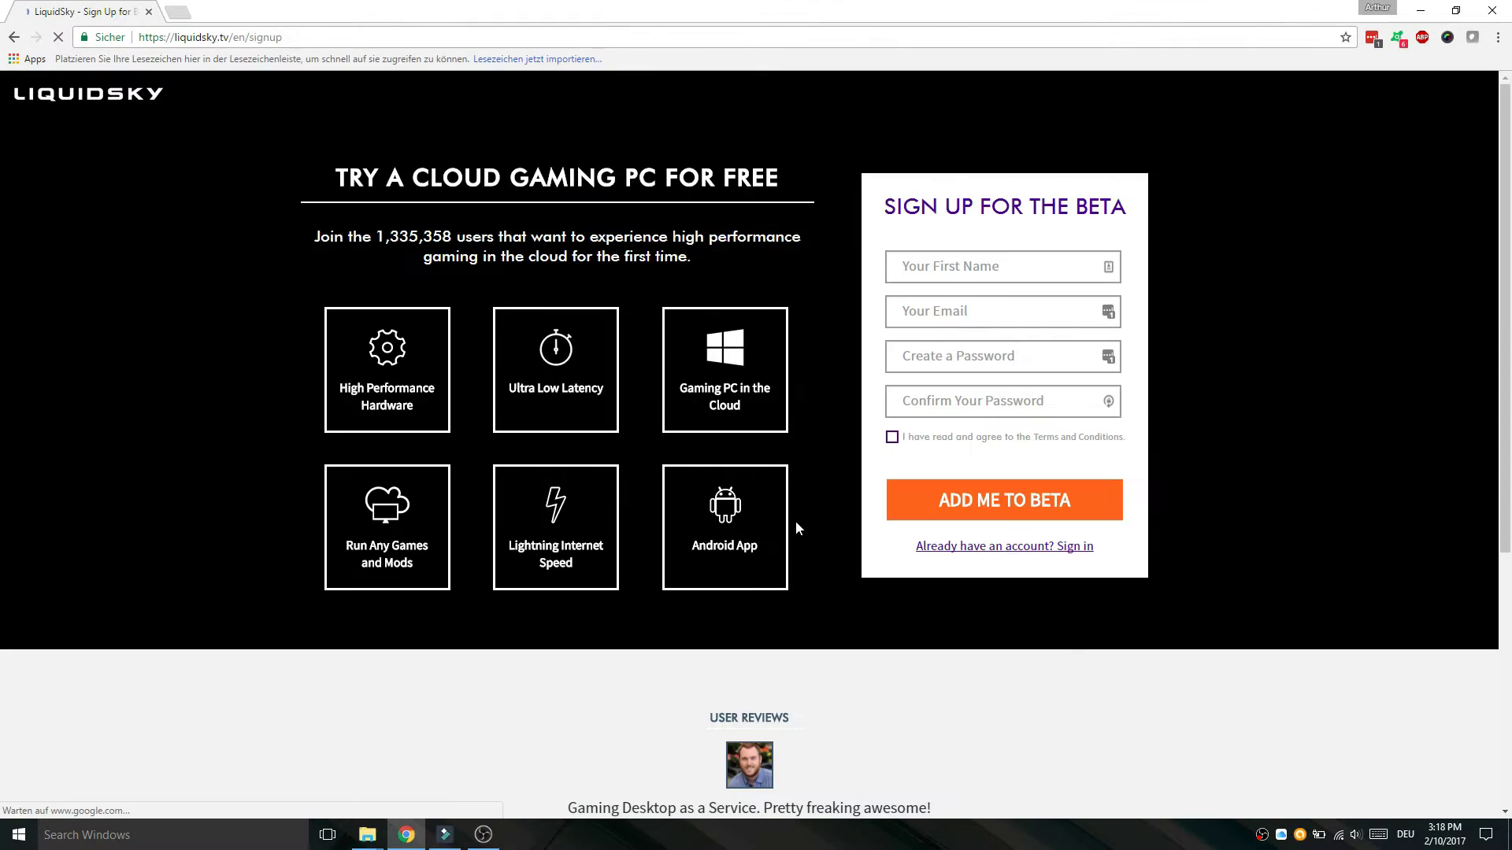
pyautogui.click(940, 272)
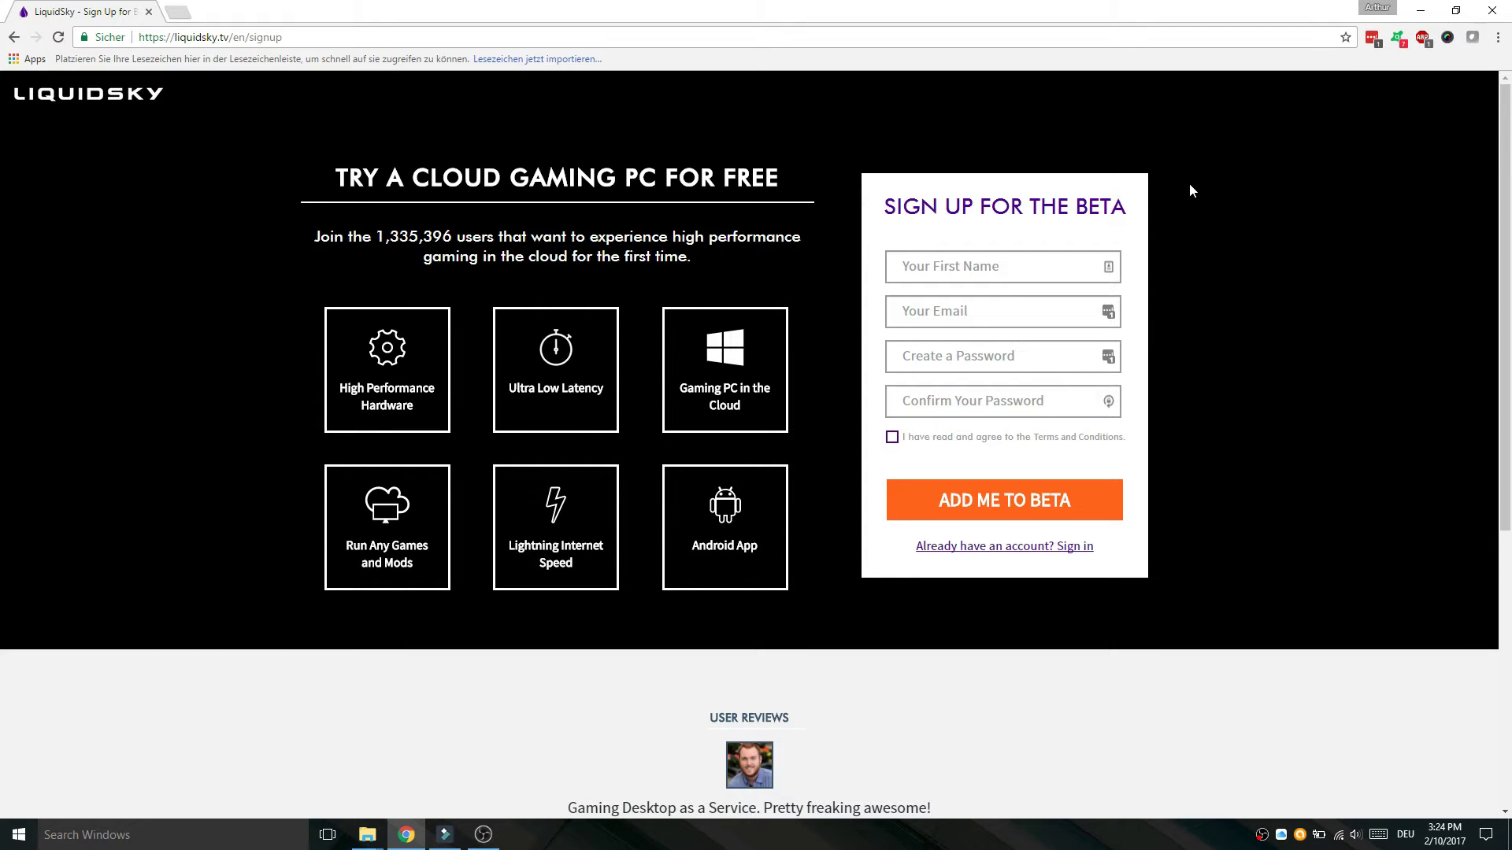
pyautogui.click(135, 102)
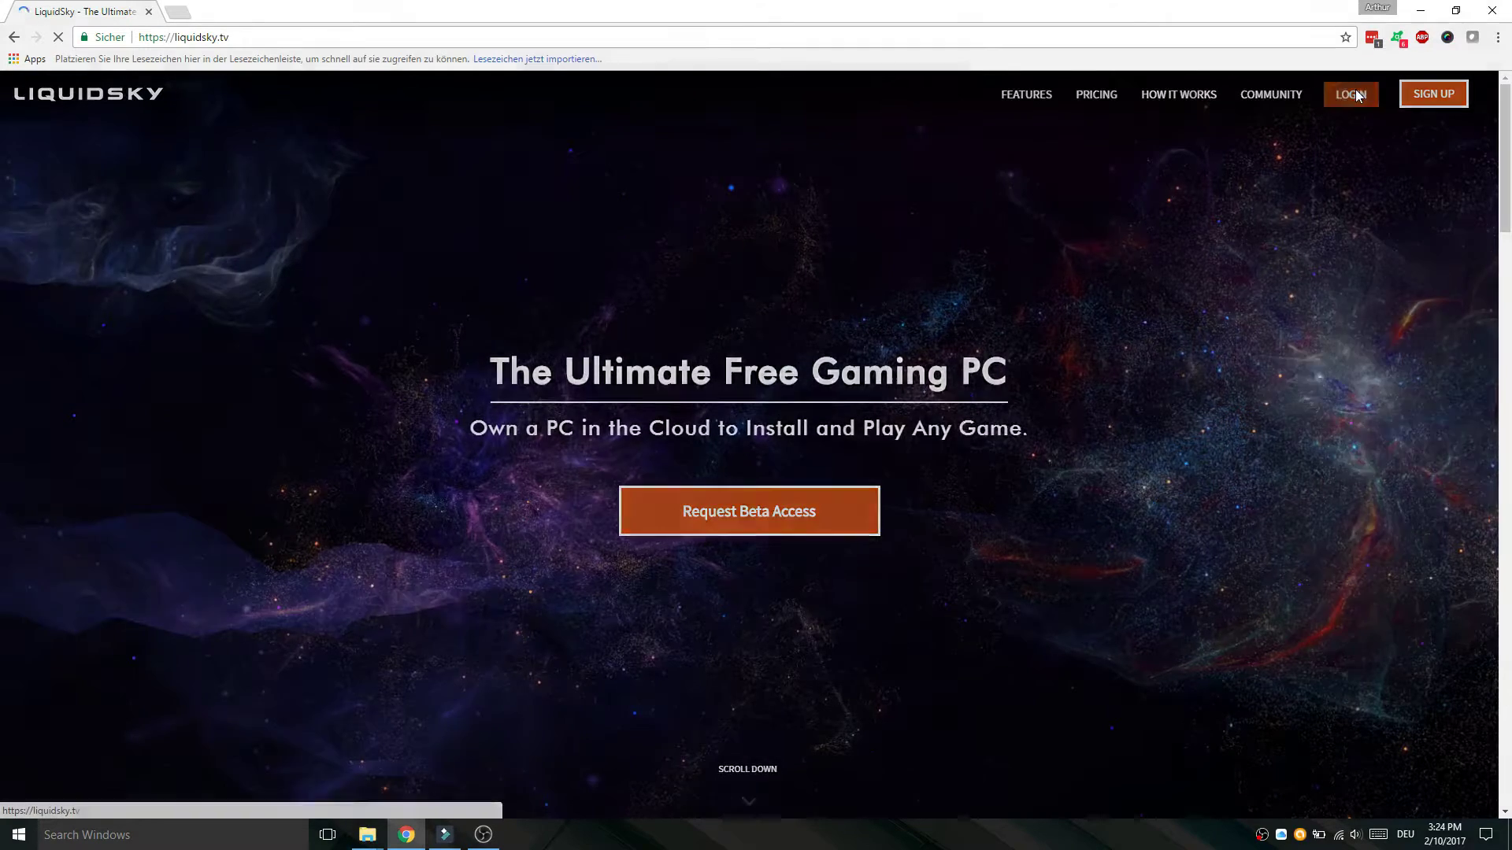
# Log in to LiquidSky and view My Account, which shows no payment method set
pyautogui.click(1351, 95)
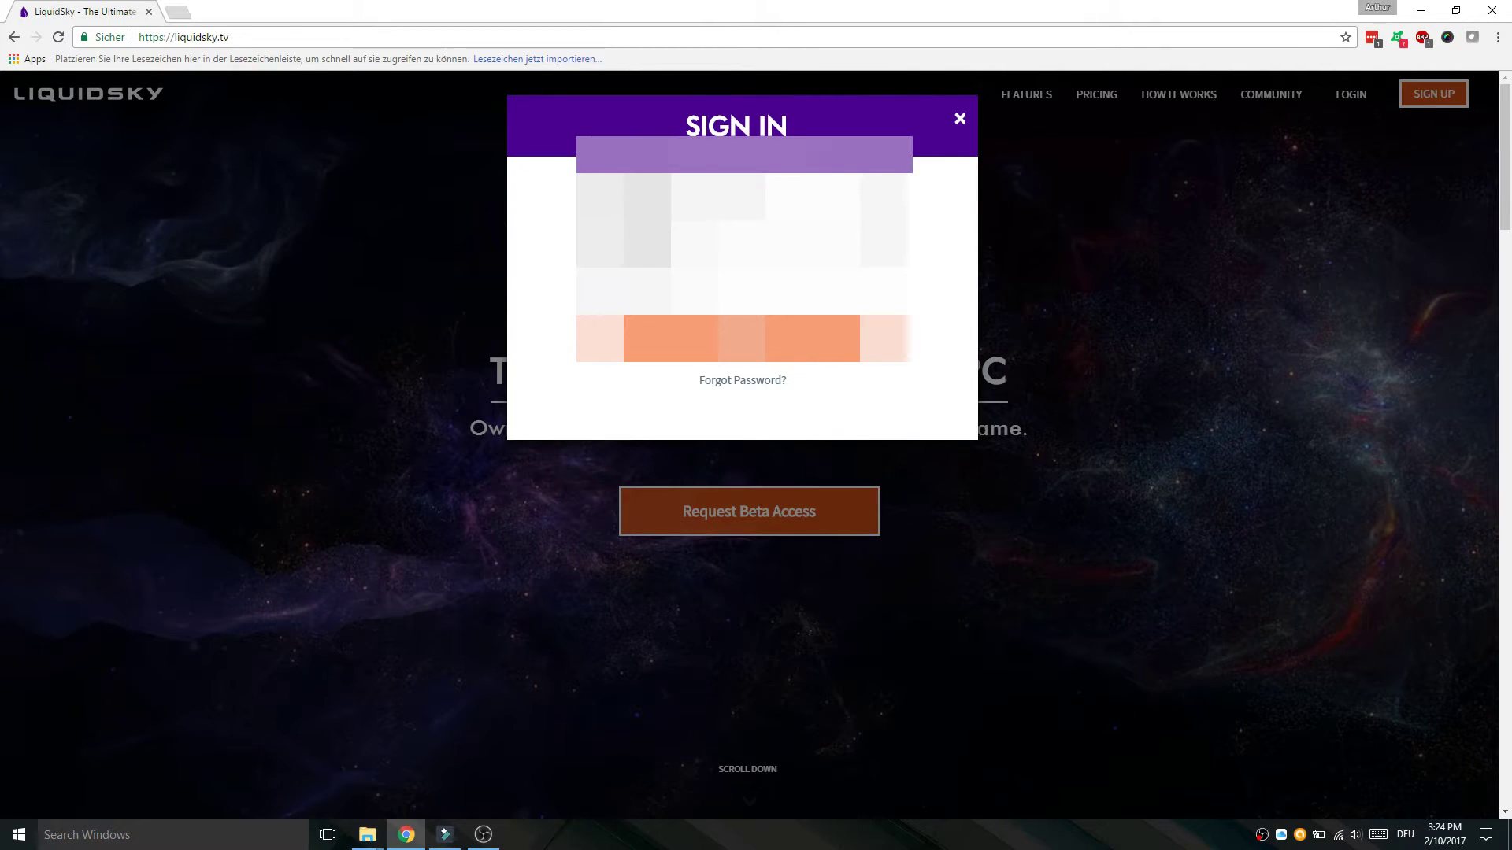
pyautogui.click(752, 342)
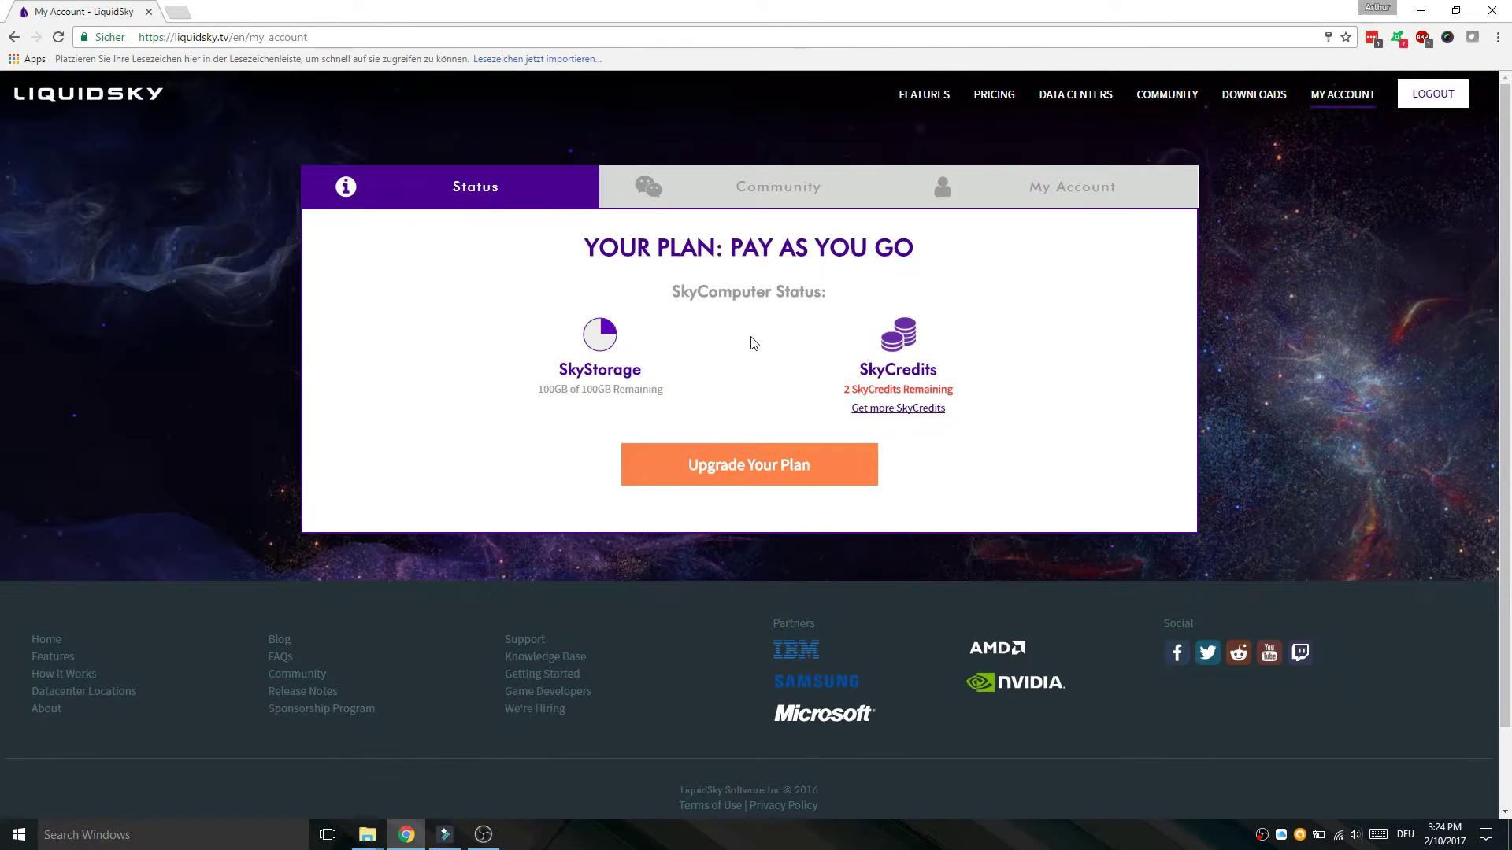
pyautogui.click(1051, 200)
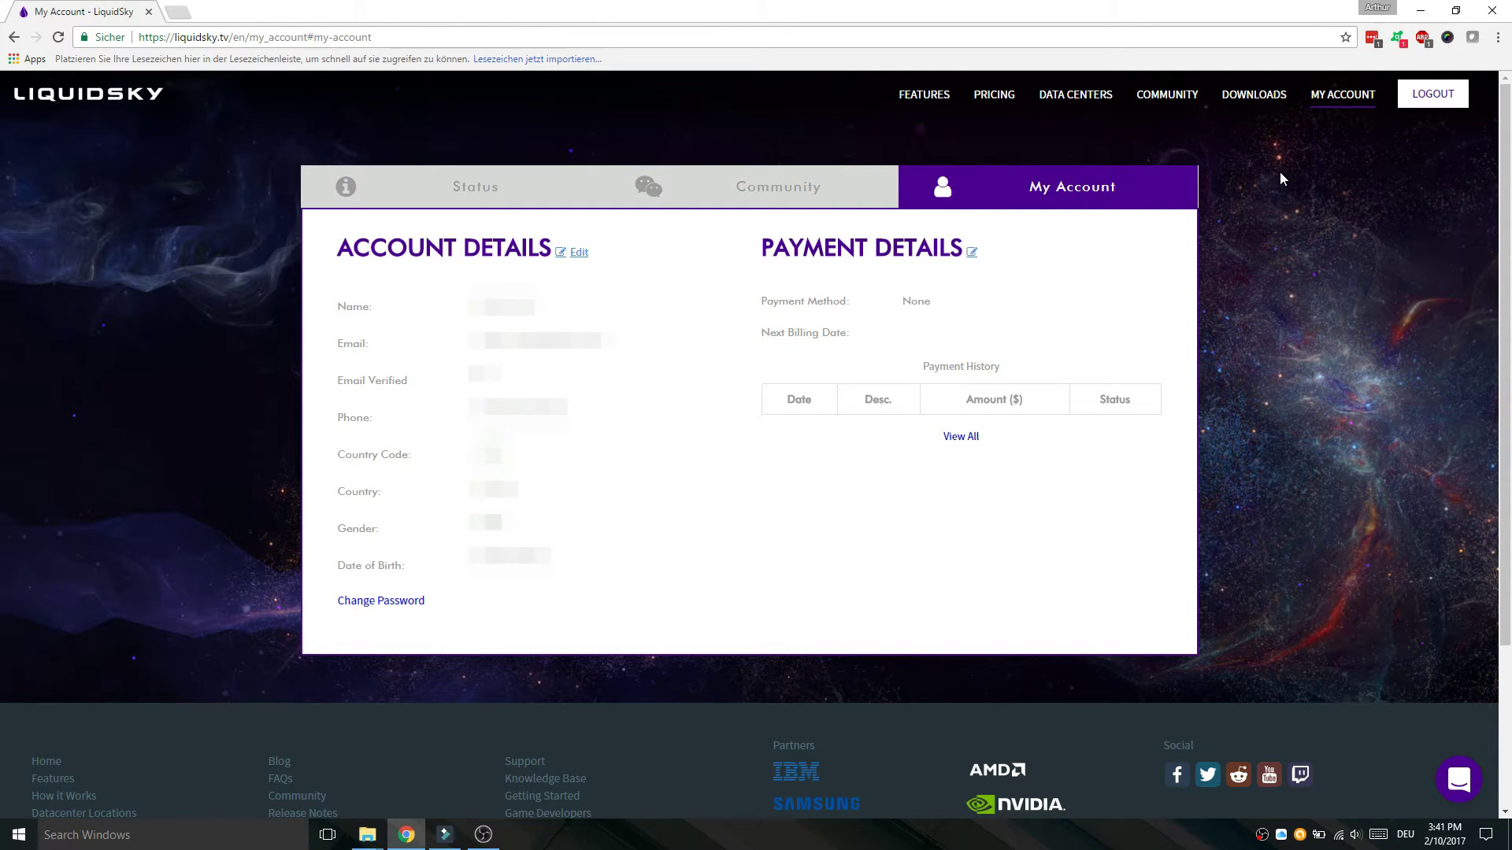
# Download the Windows LiquidSky client from the Downloads page and run liquidsky.exe
pyautogui.click(1269, 96)
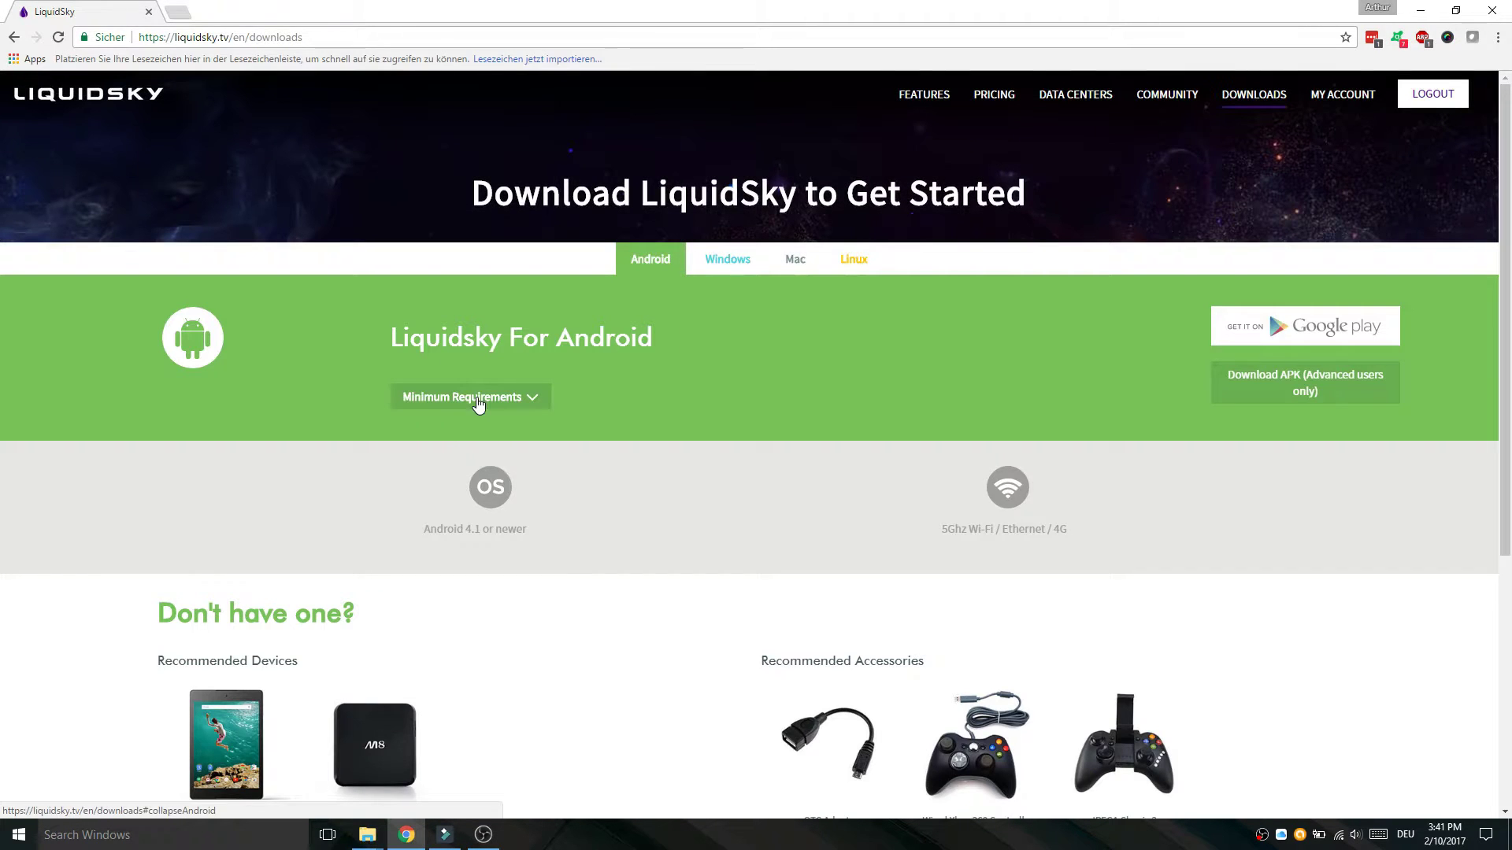
pyautogui.click(480, 398)
pyautogui.click(743, 264)
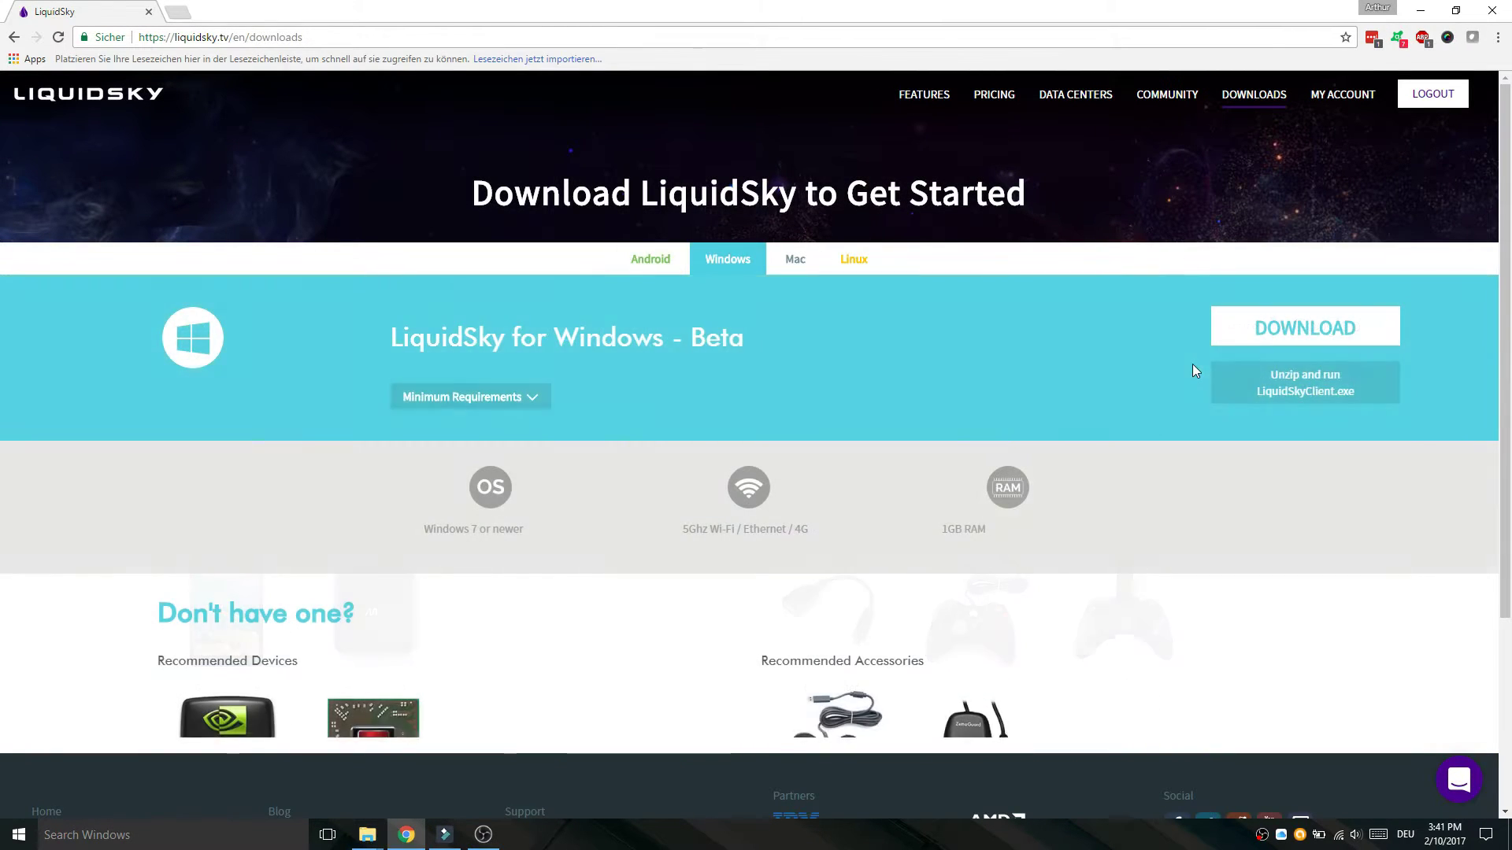
pyautogui.click(1317, 330)
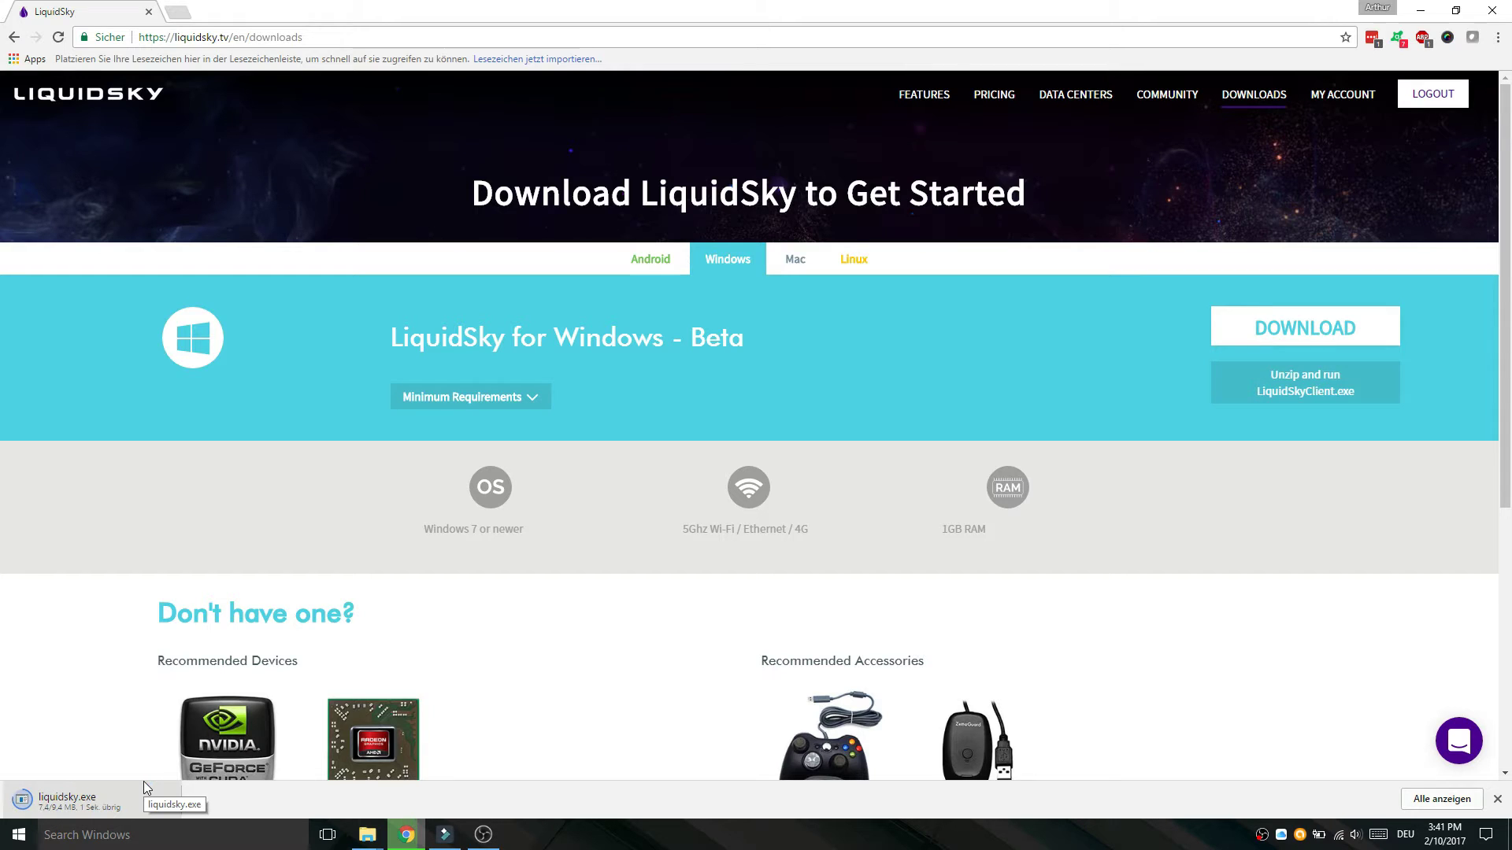
pyautogui.click(126, 797)
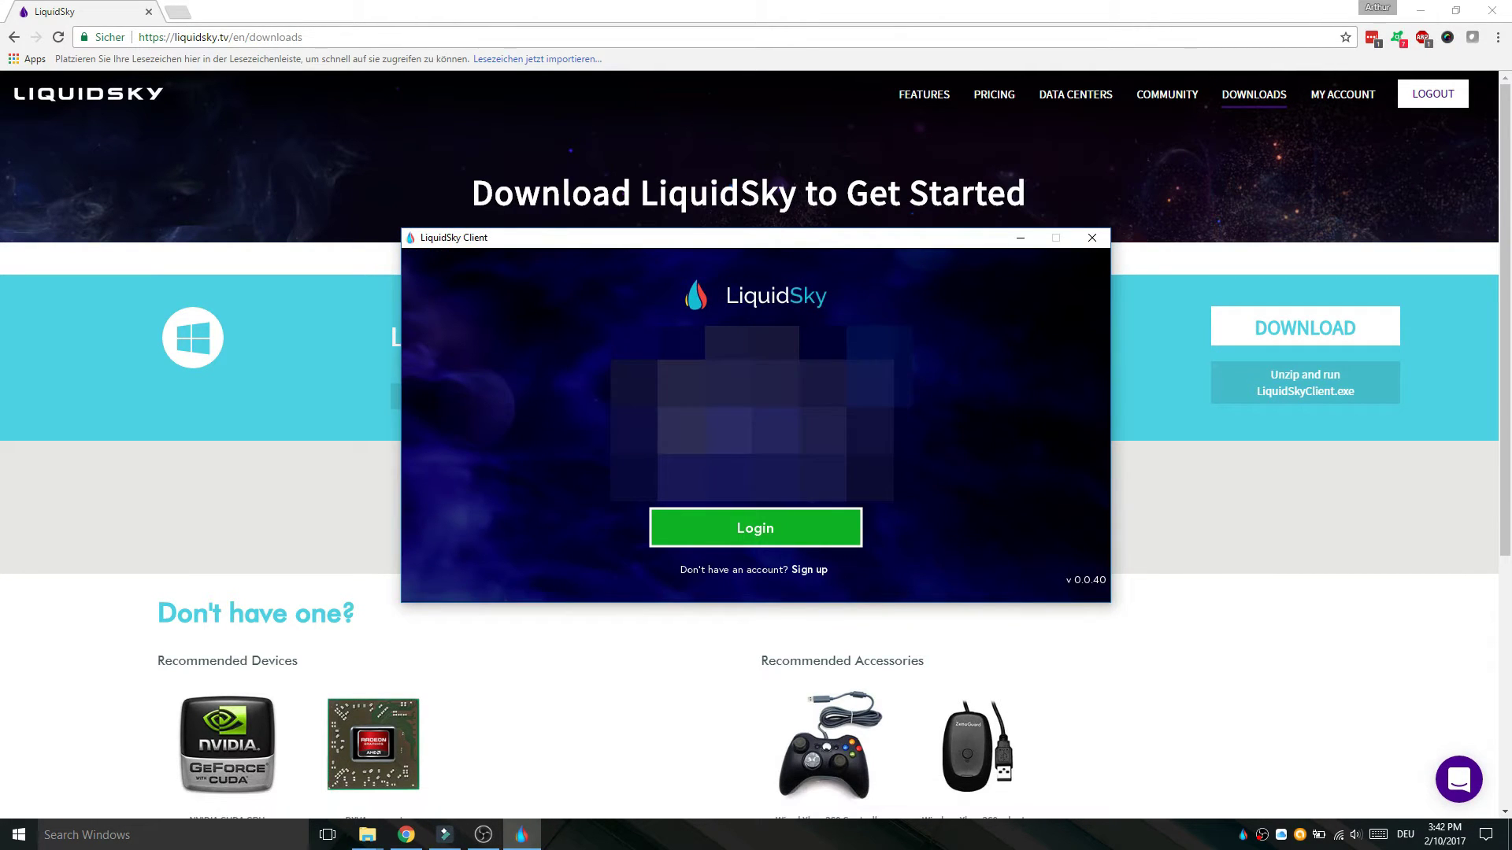
# Log in and create a High-tier SkyComputer in Frankfurt (36ms), then begin its introductory tour
pyautogui.click(783, 532)
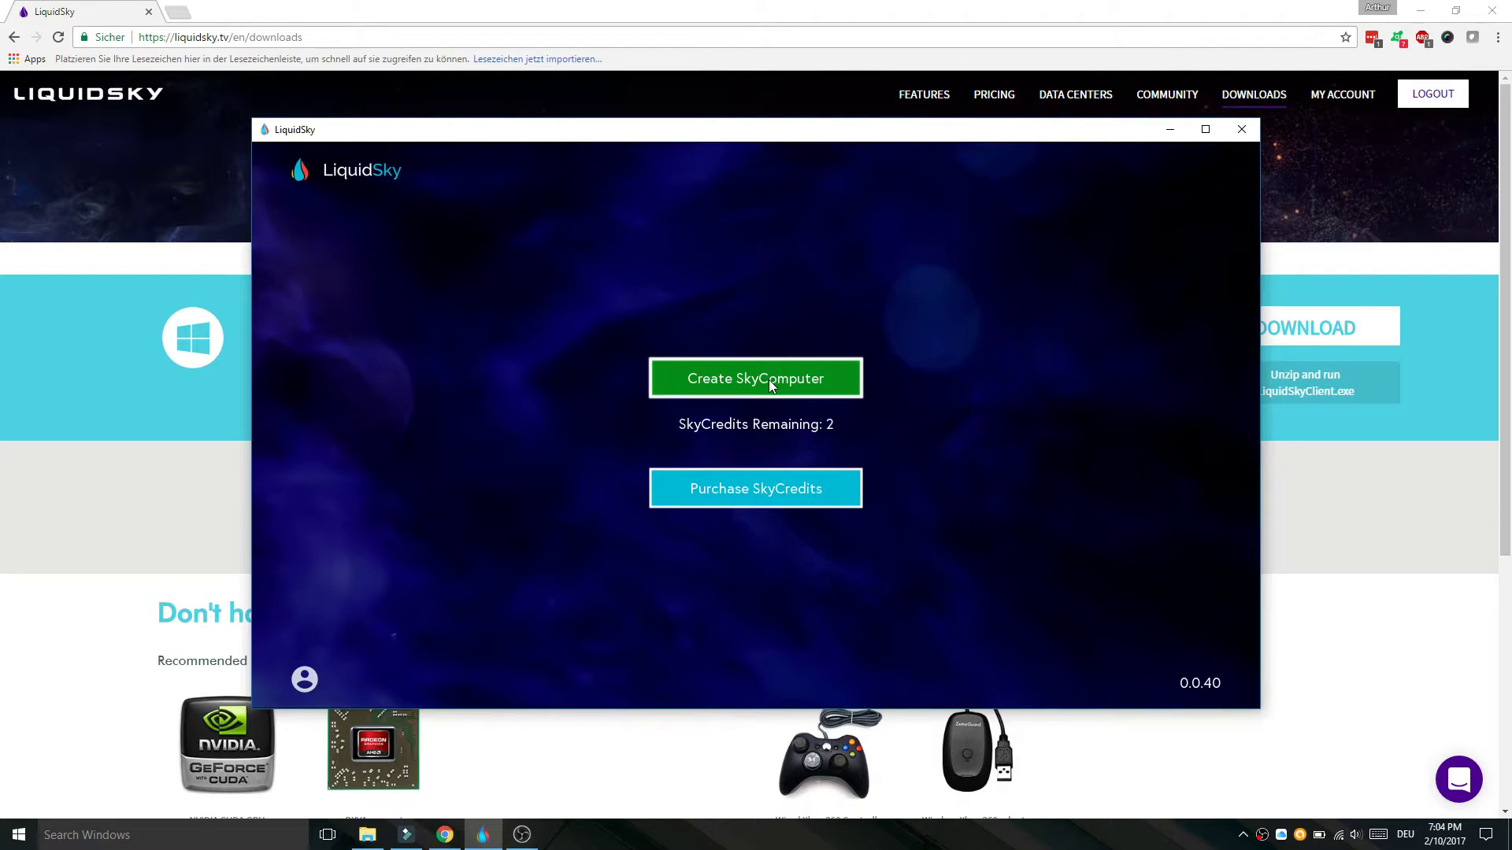
pyautogui.click(768, 380)
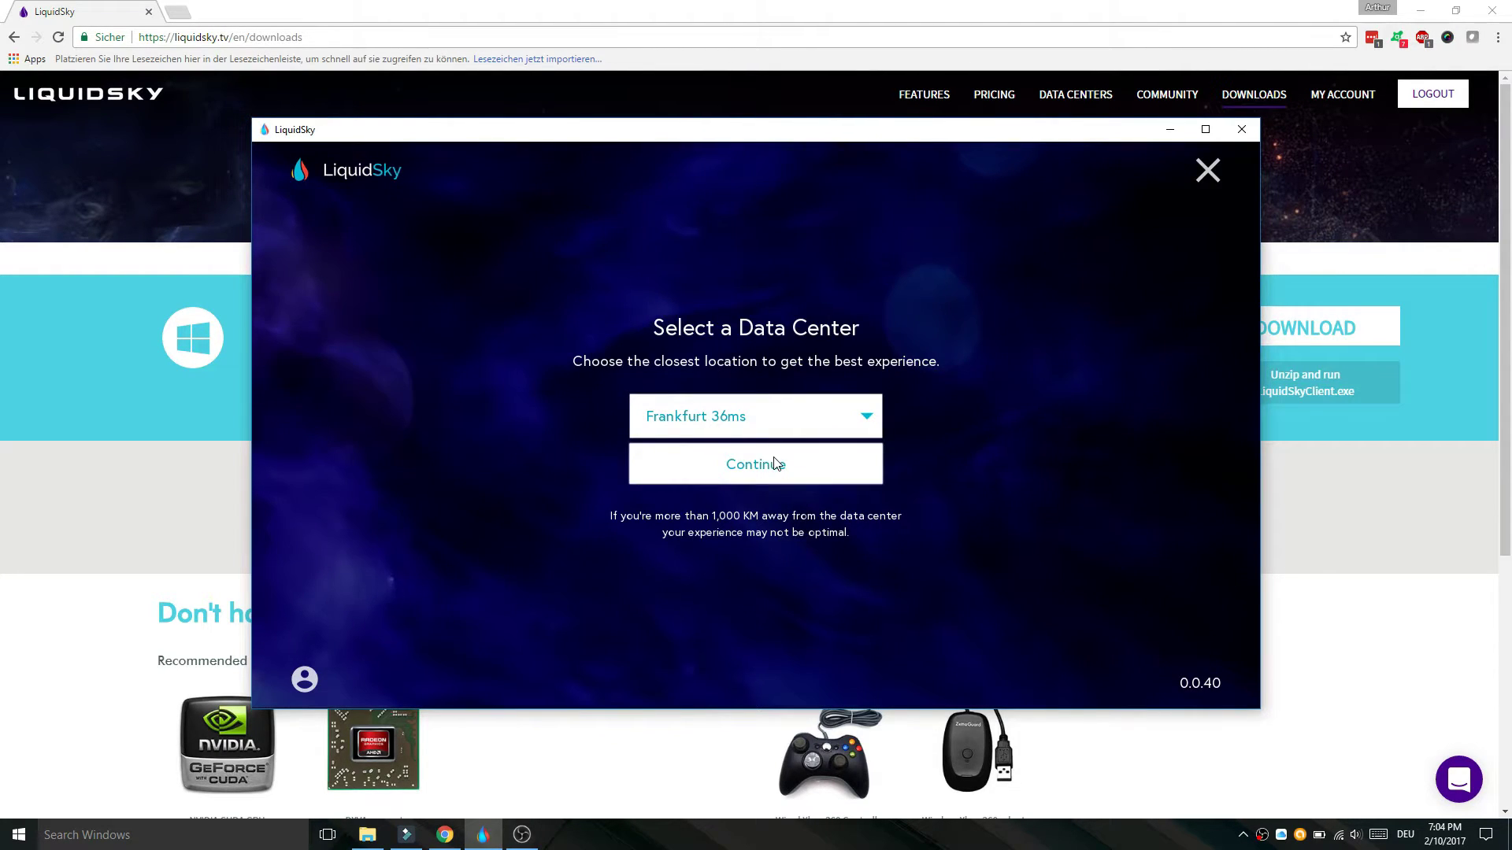
pyautogui.click(776, 464)
pyautogui.click(731, 508)
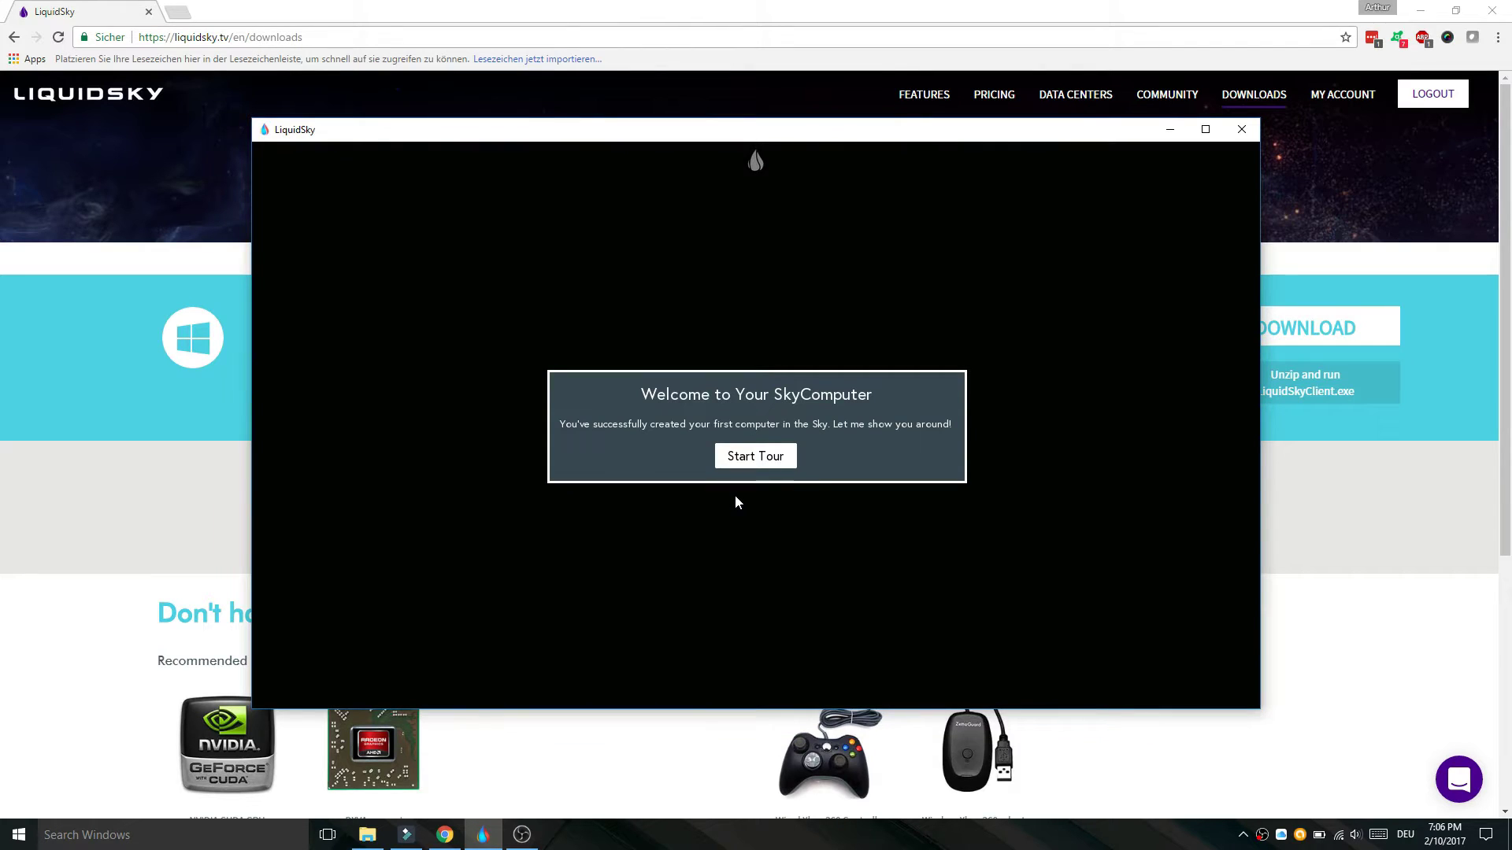
pyautogui.click(754, 462)
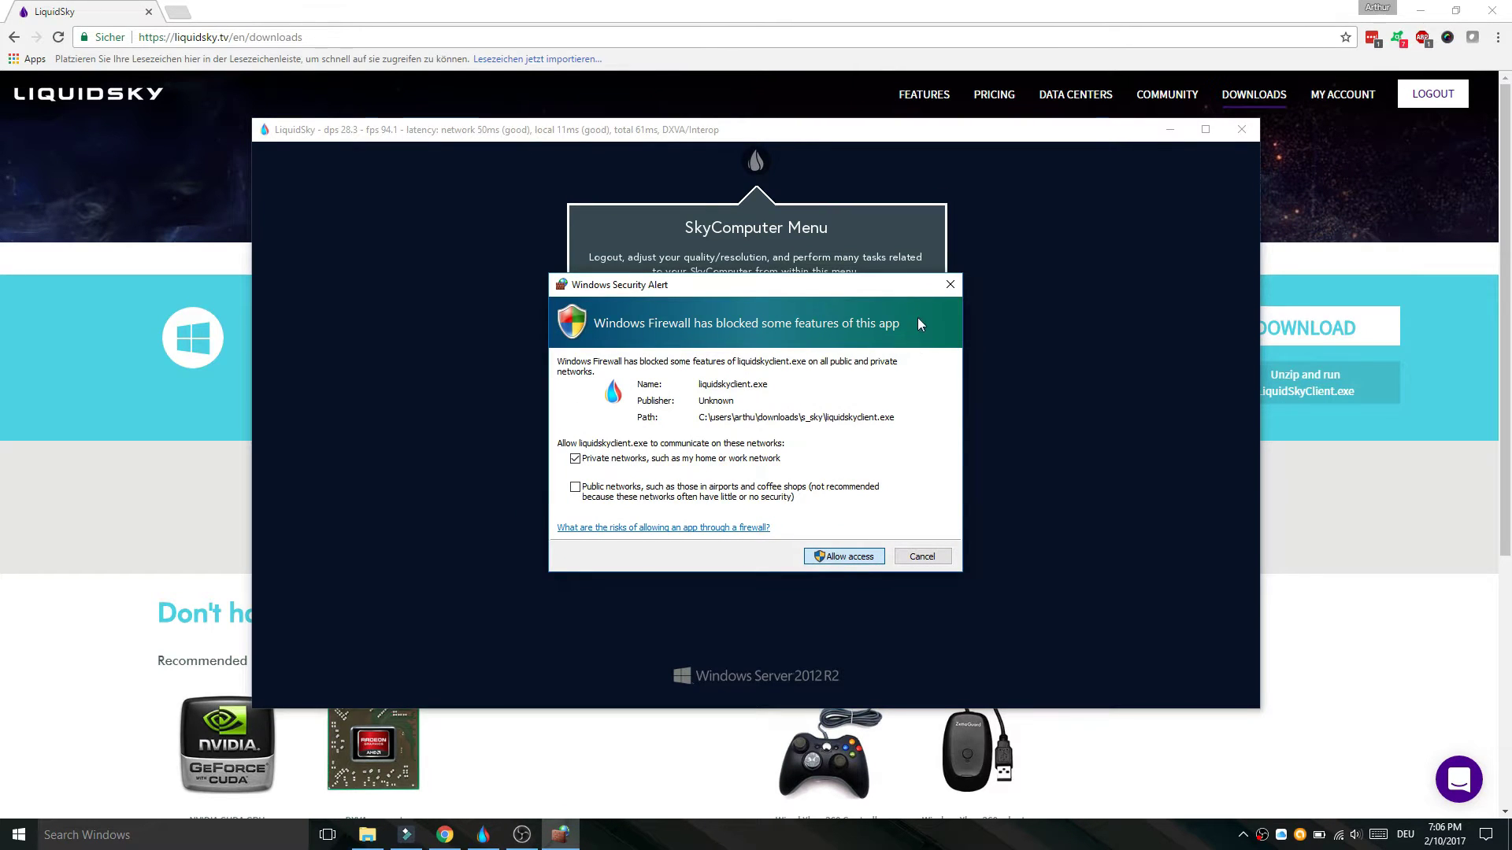
# Dismiss the firewall alert, step through and end the tour, and acknowledge the warning and mouse-mode notices
pyautogui.press('Return')
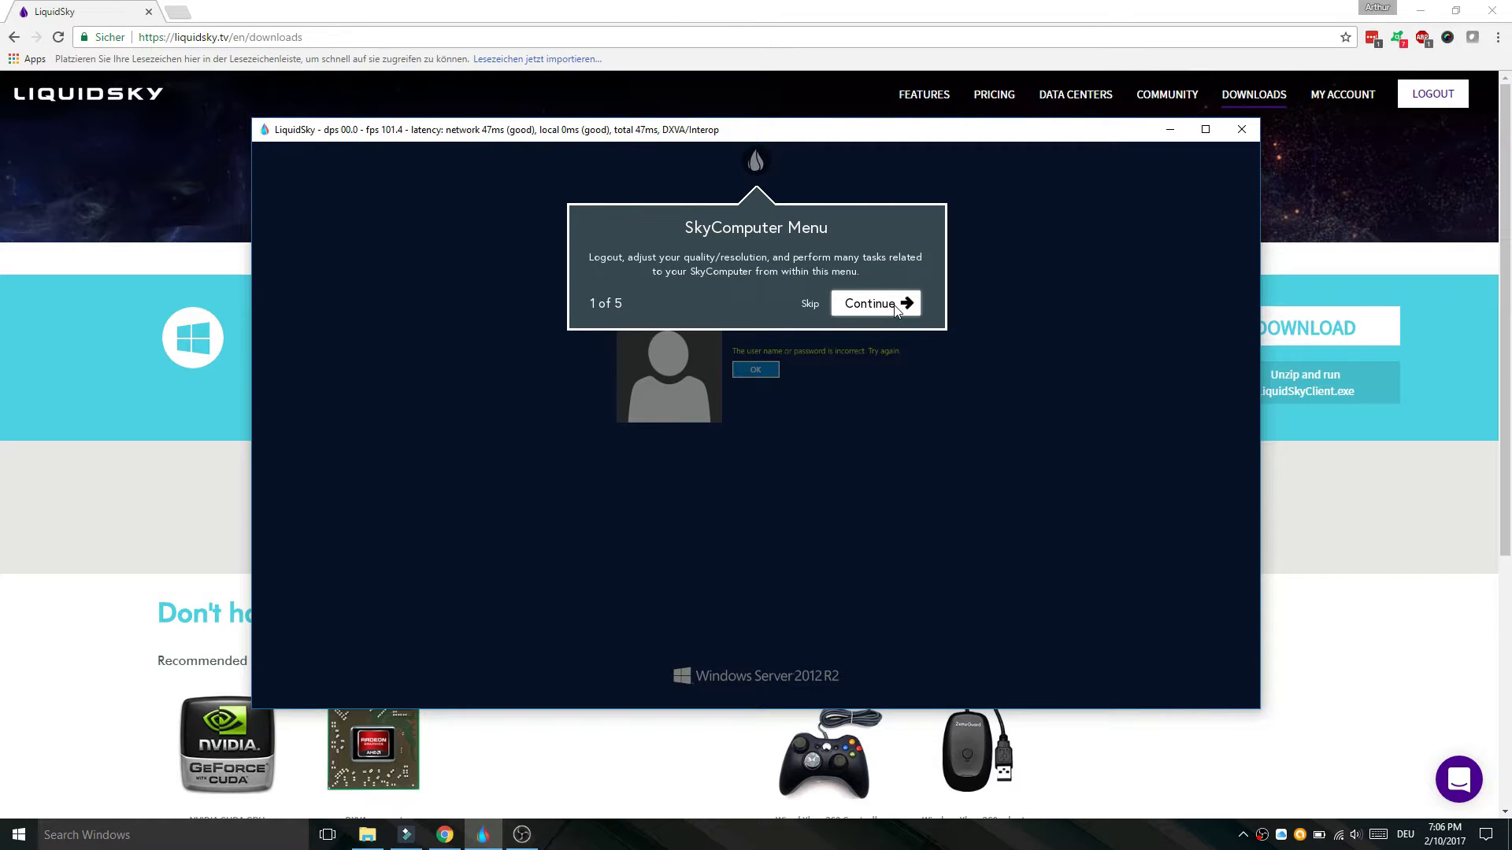
pyautogui.click(874, 306)
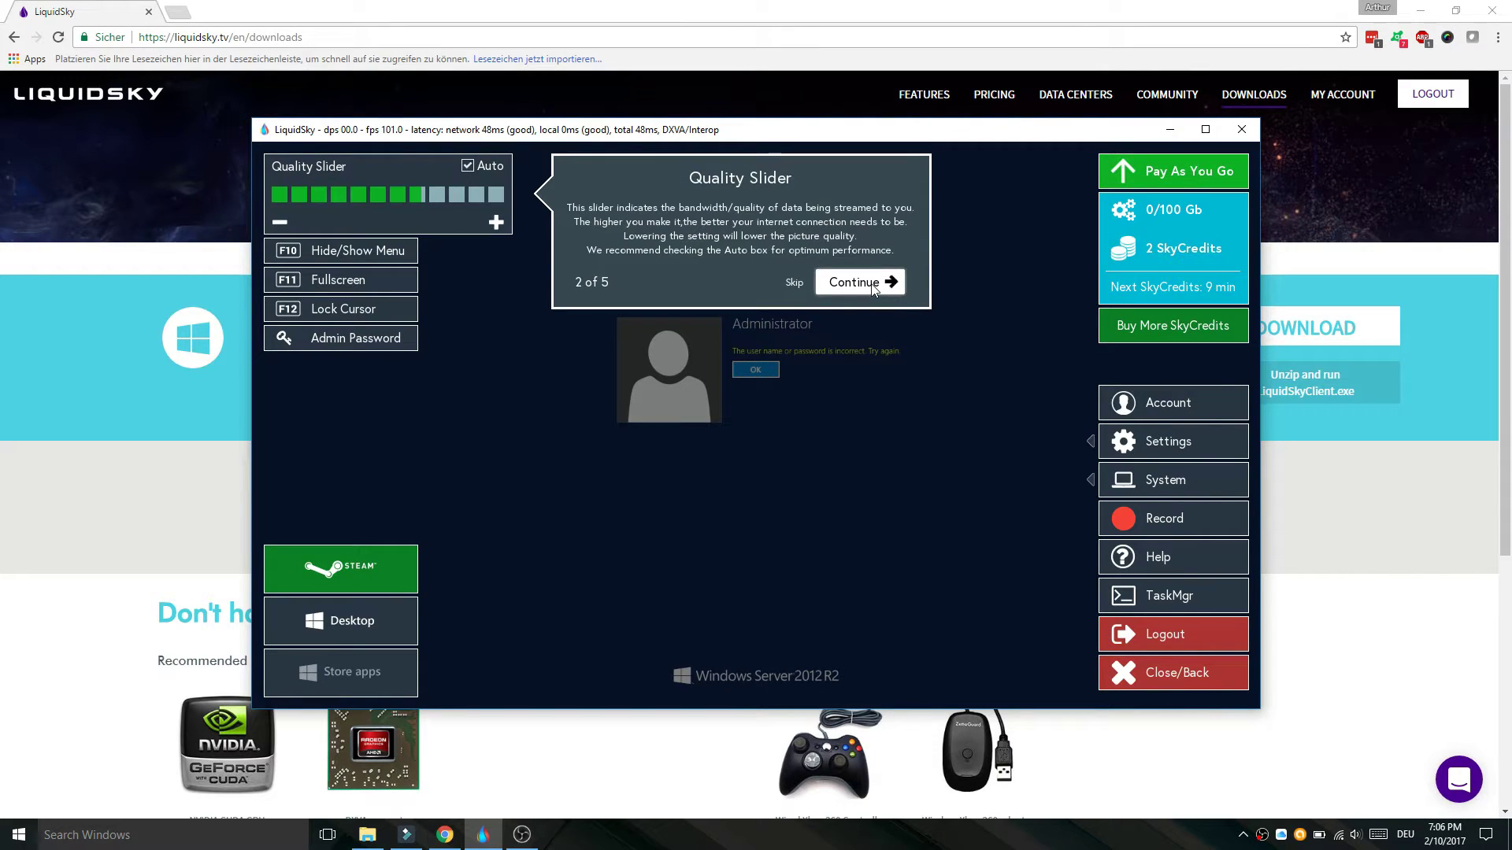
pyautogui.click(864, 284)
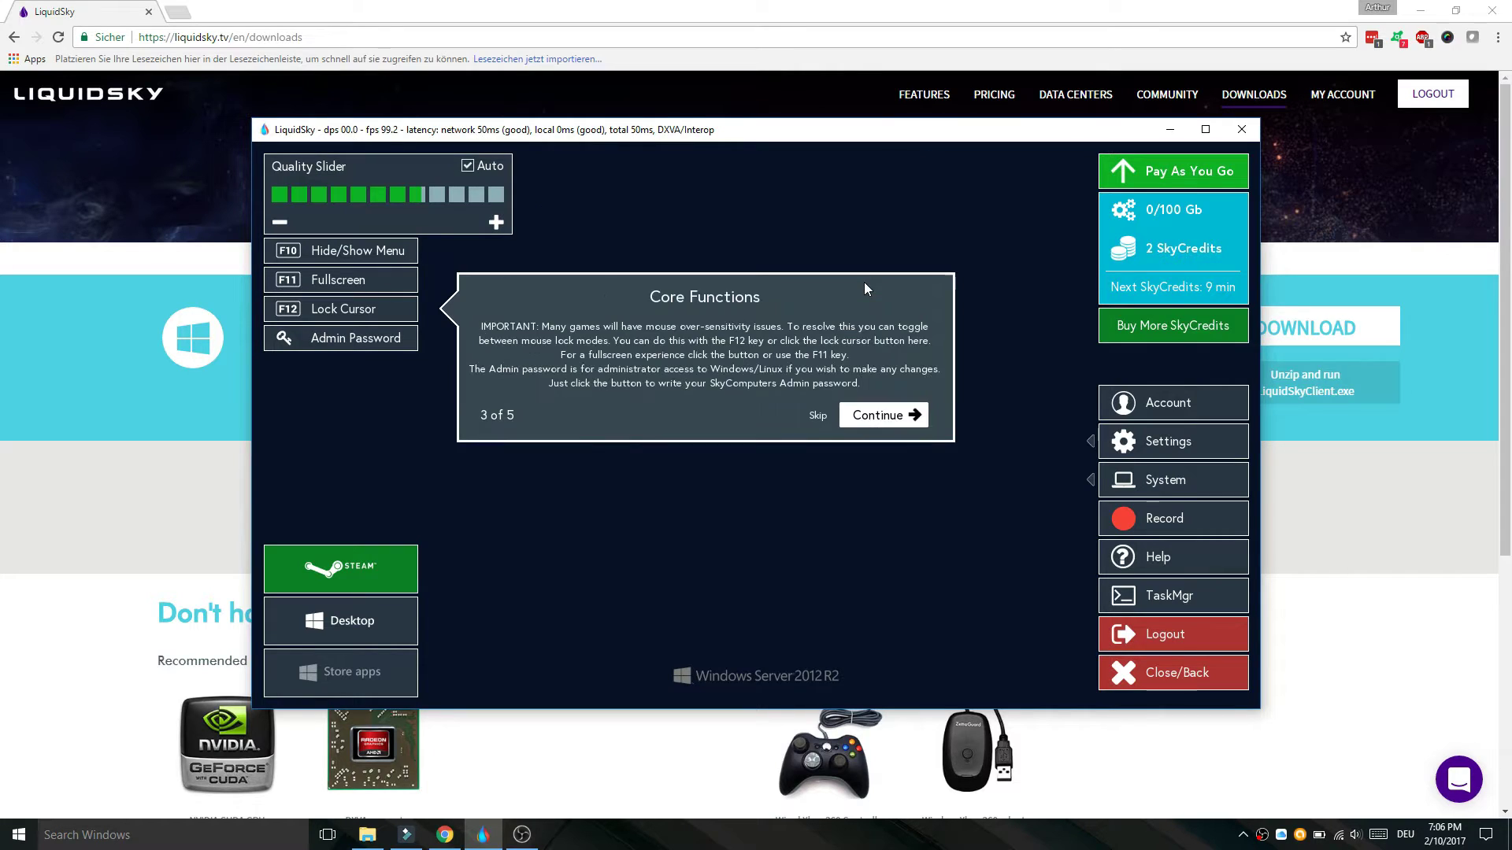
pyautogui.click(882, 417)
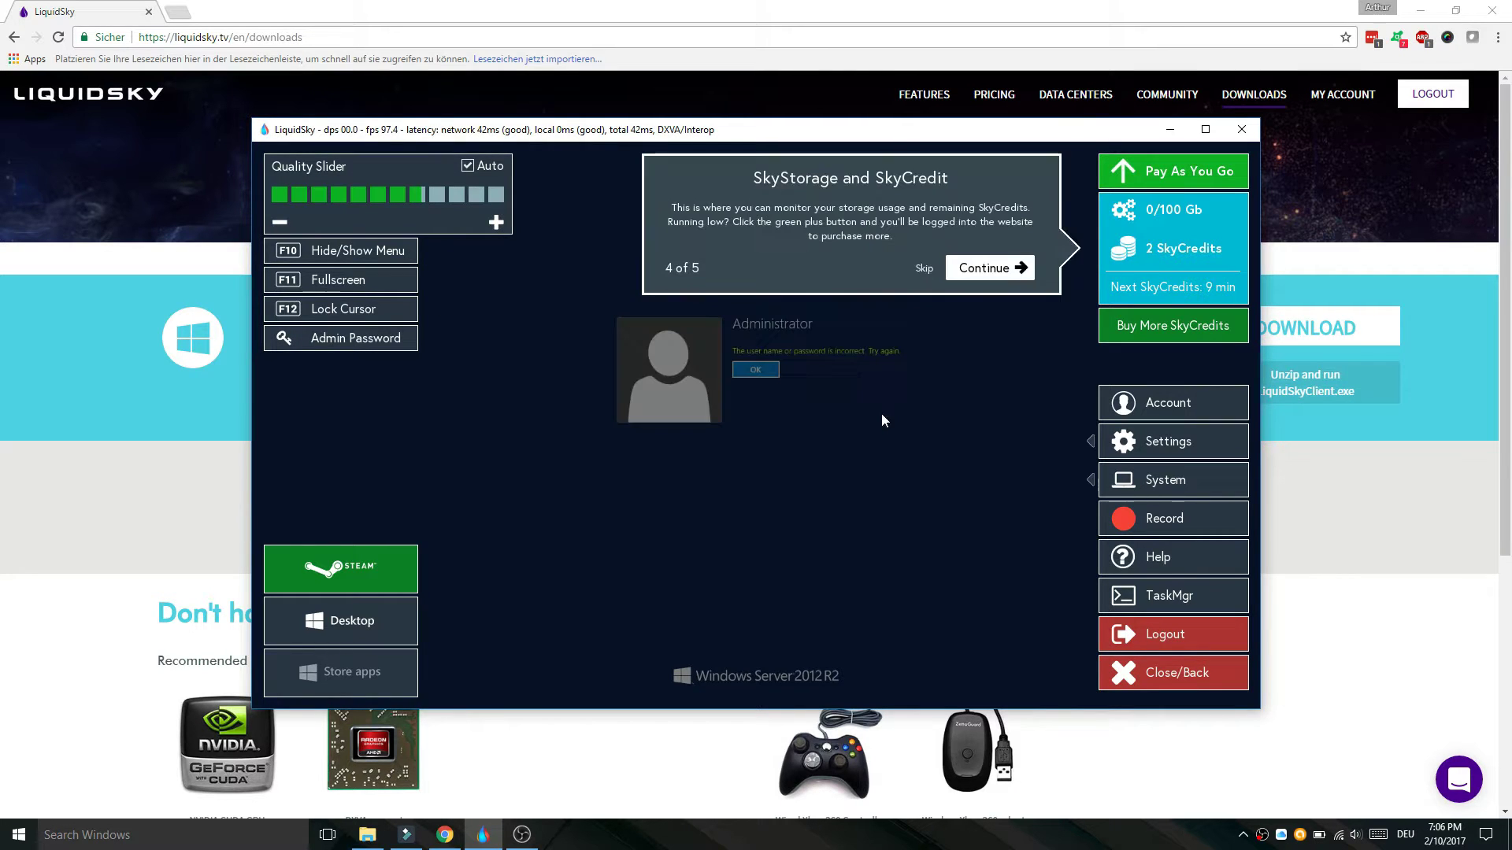
pyautogui.click(990, 268)
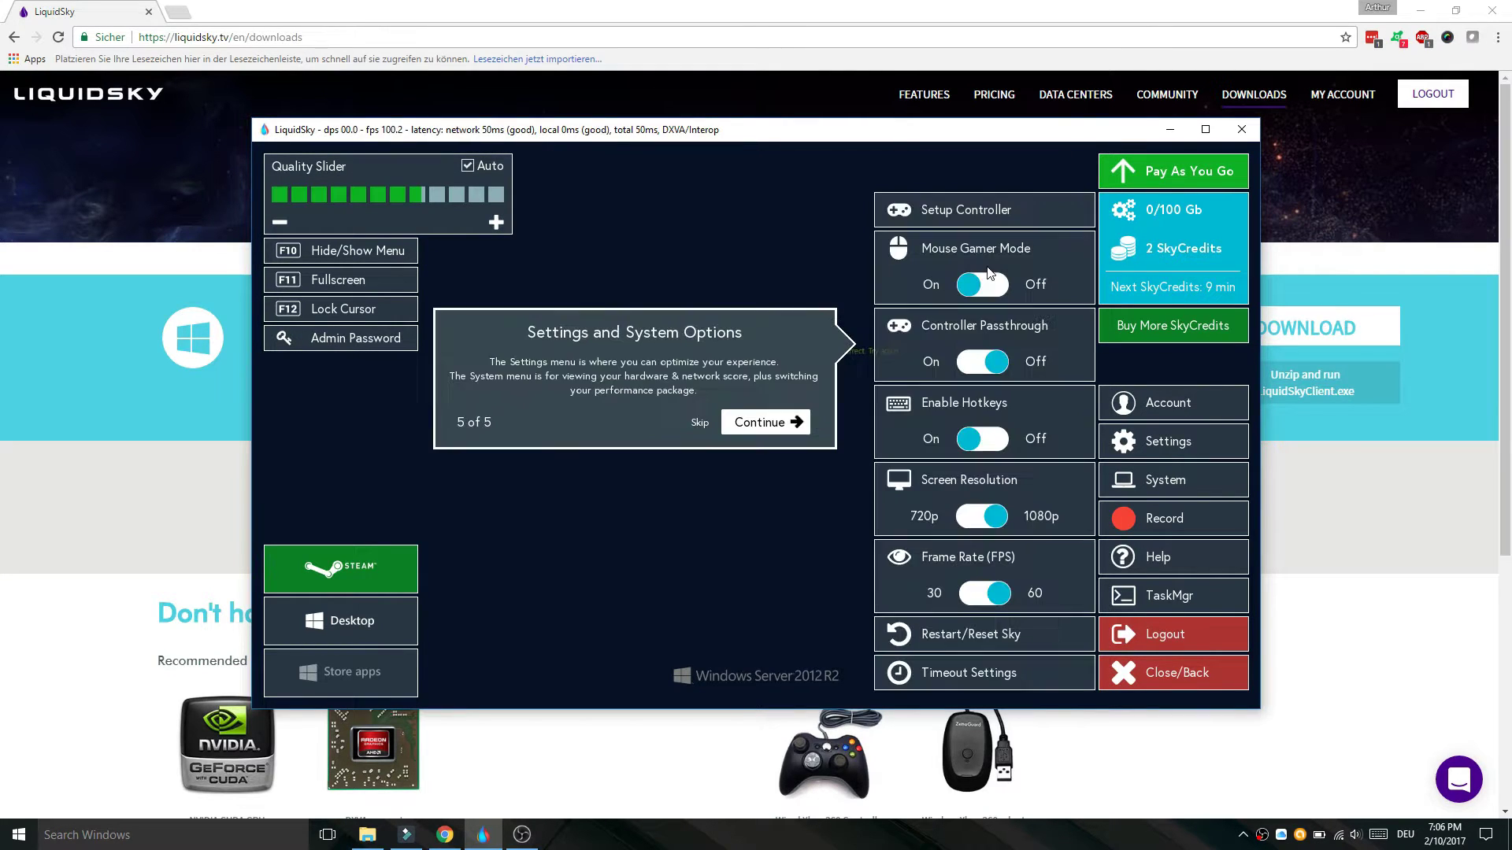
pyautogui.click(768, 422)
pyautogui.click(718, 477)
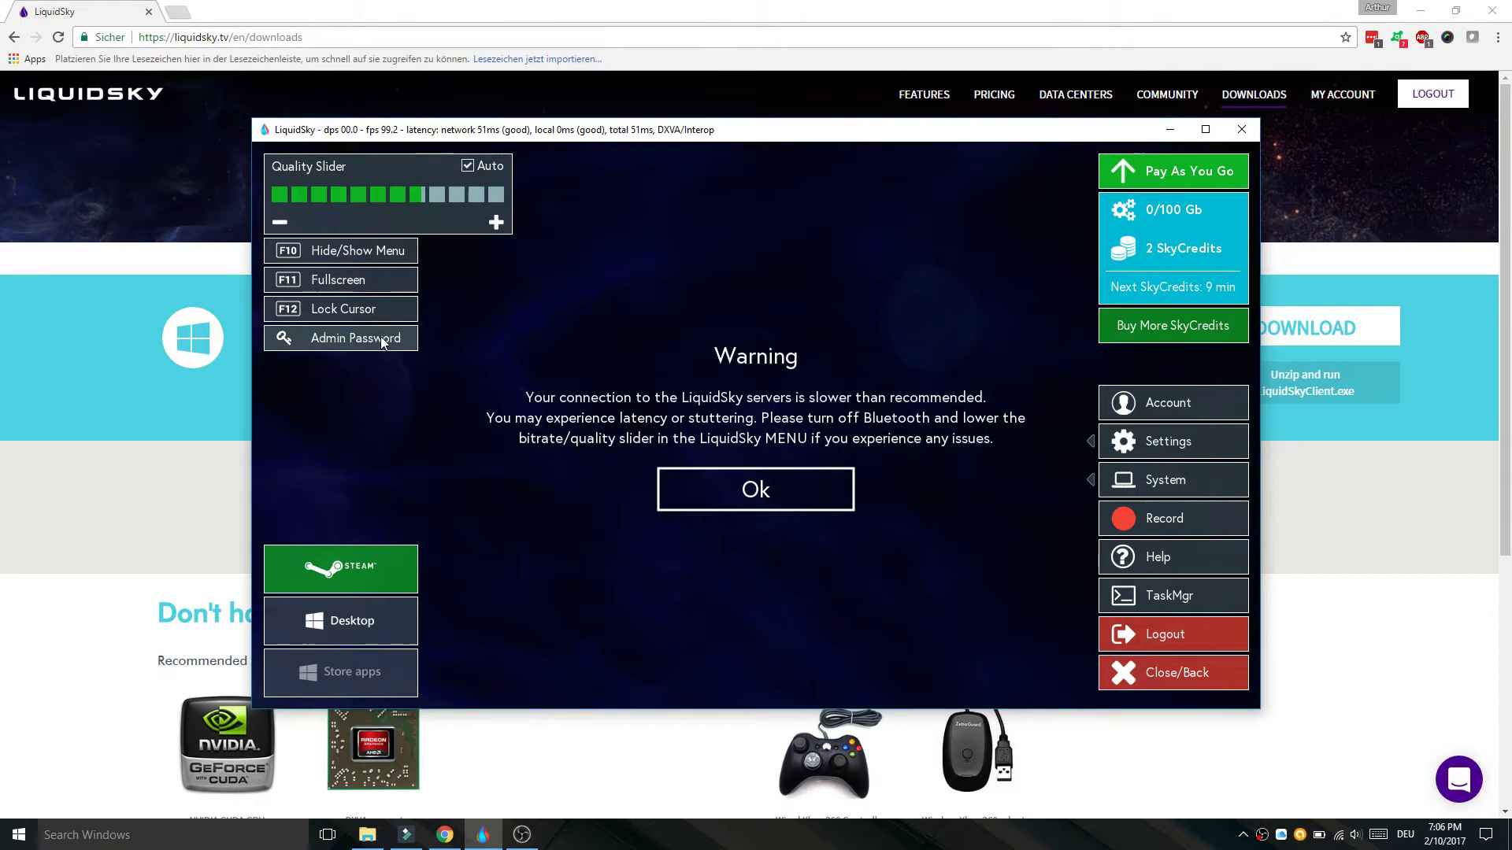
pyautogui.click(740, 493)
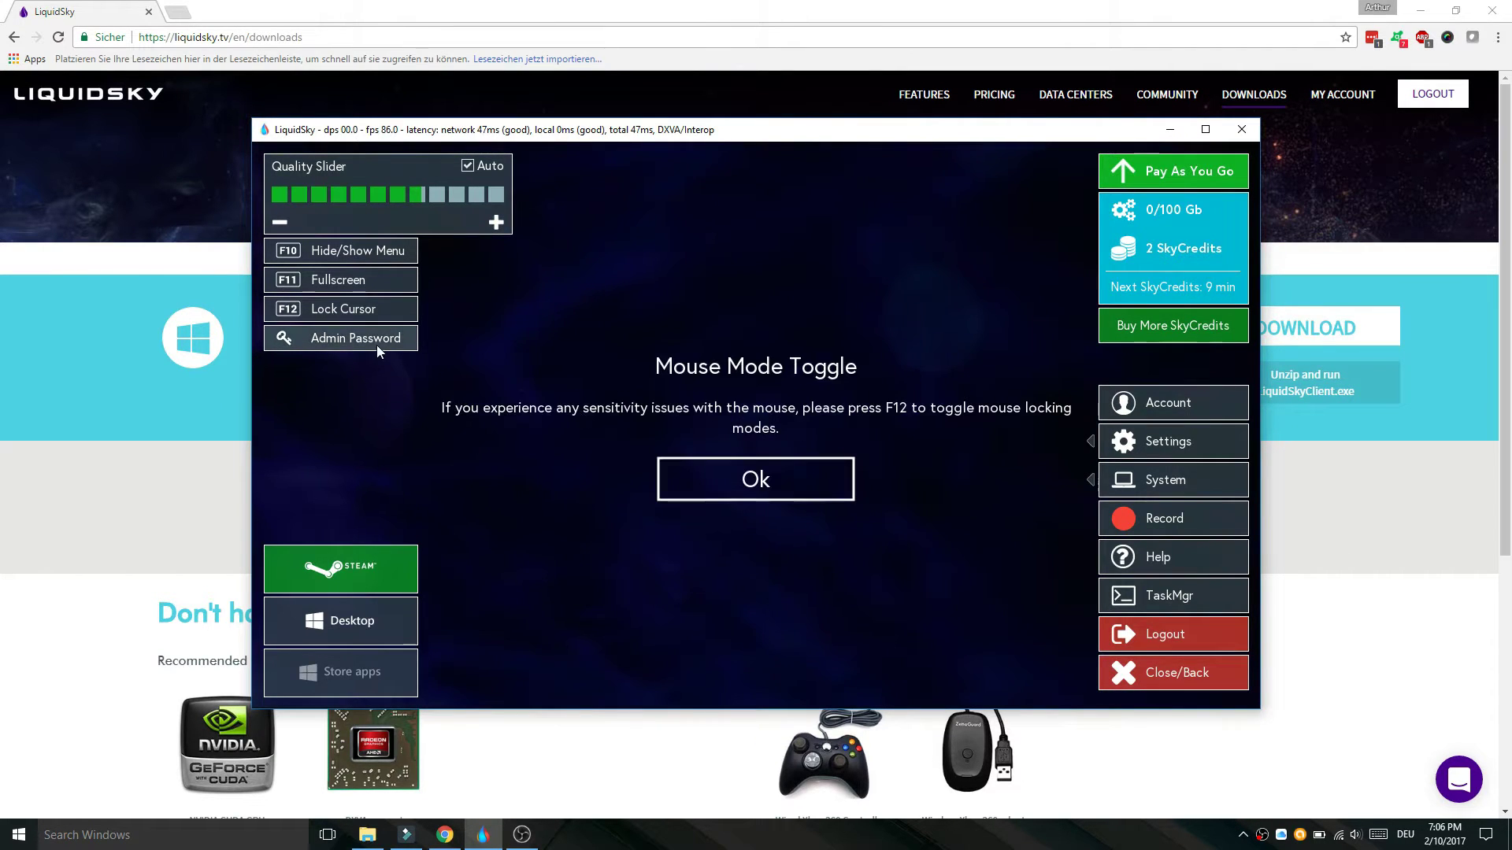
pyautogui.click(682, 481)
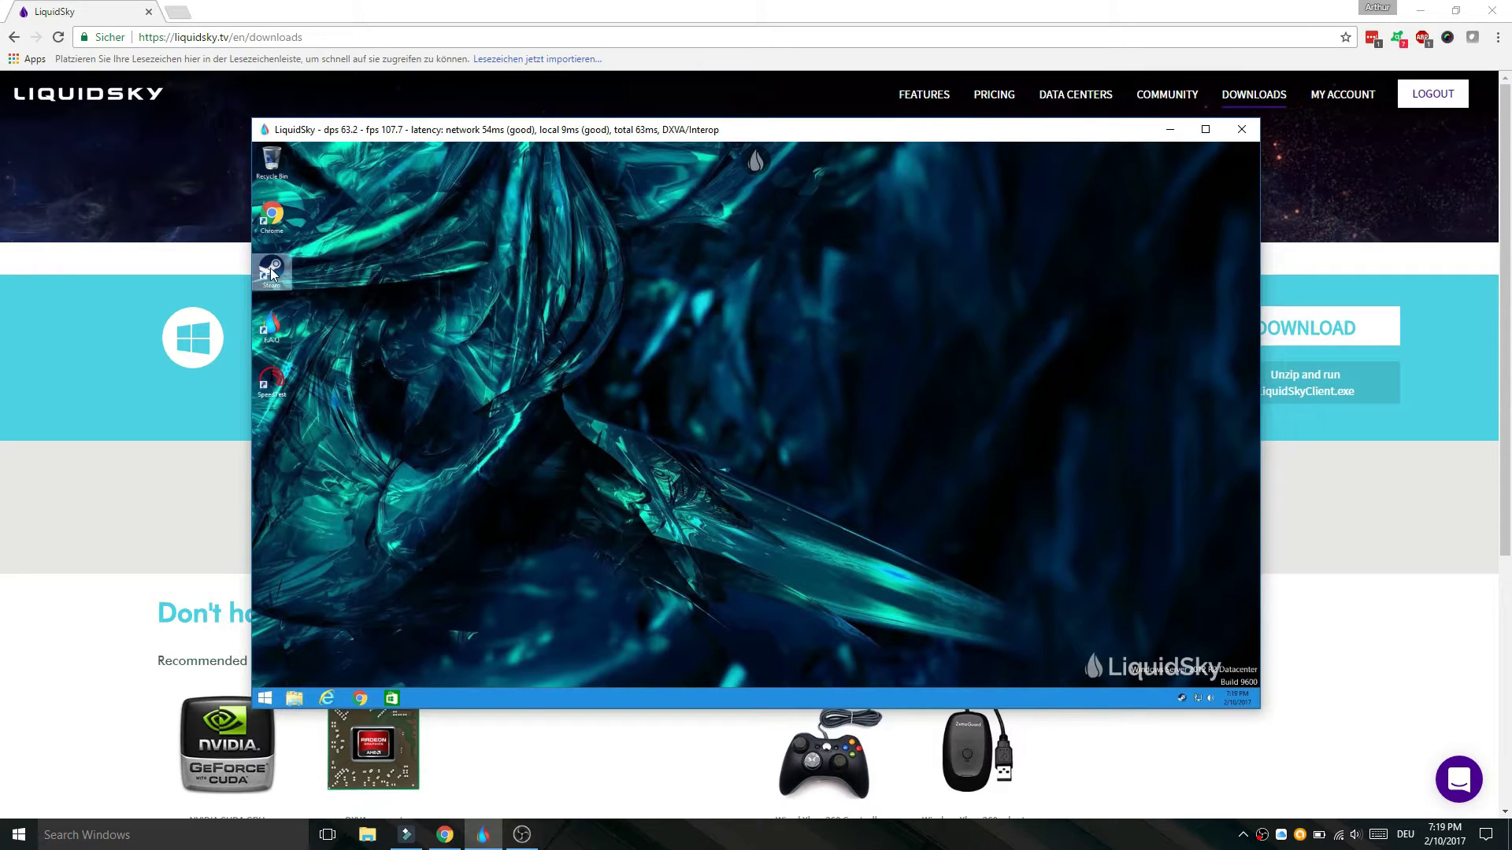
# Launch Steam and open the 3DMark store page by searching '3dm'
pyautogui.doubleClick(272, 273)
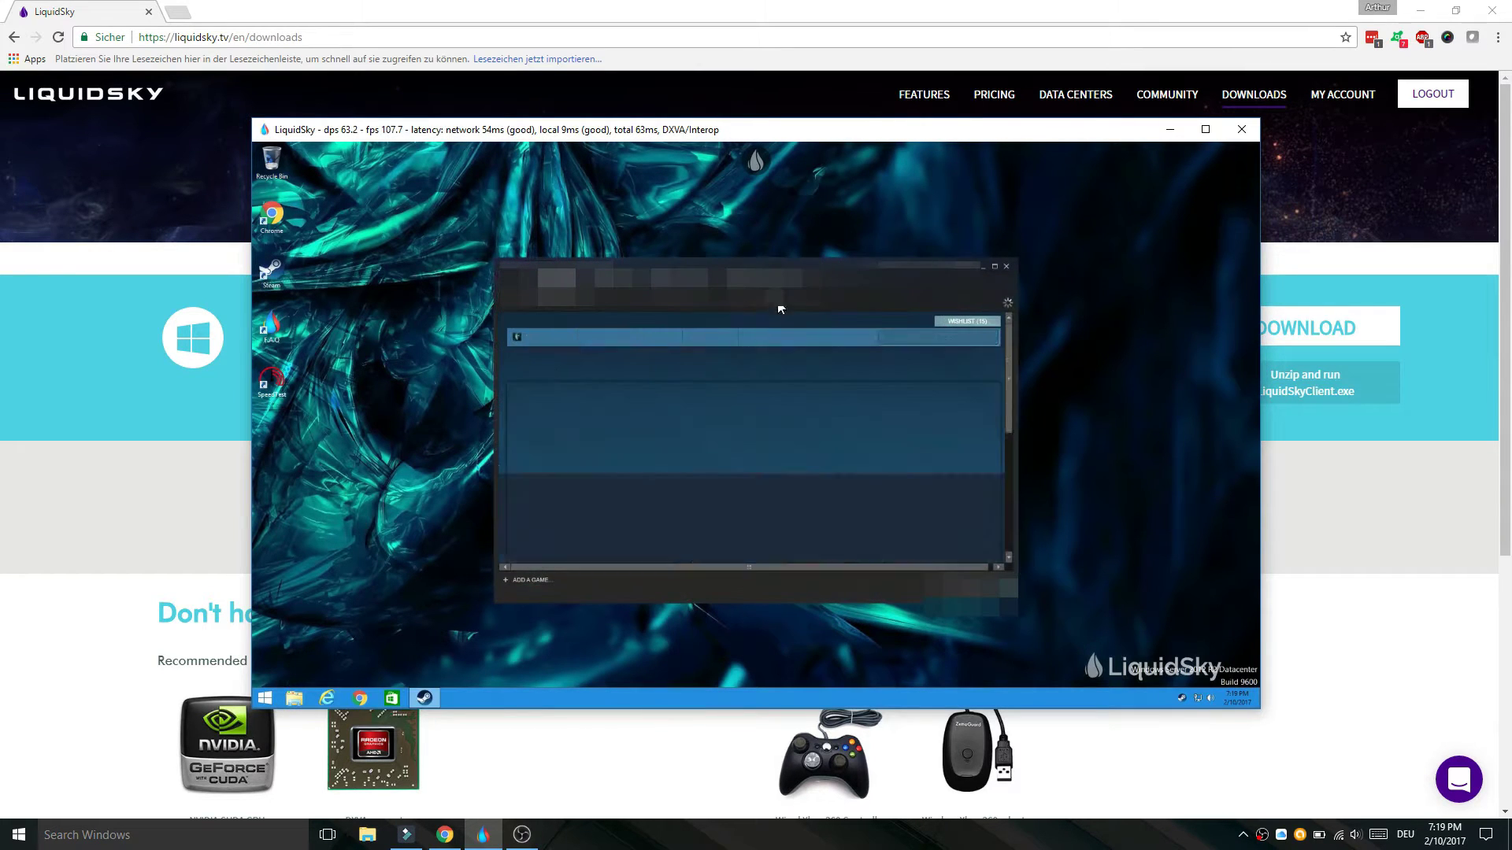
pyautogui.click(924, 338)
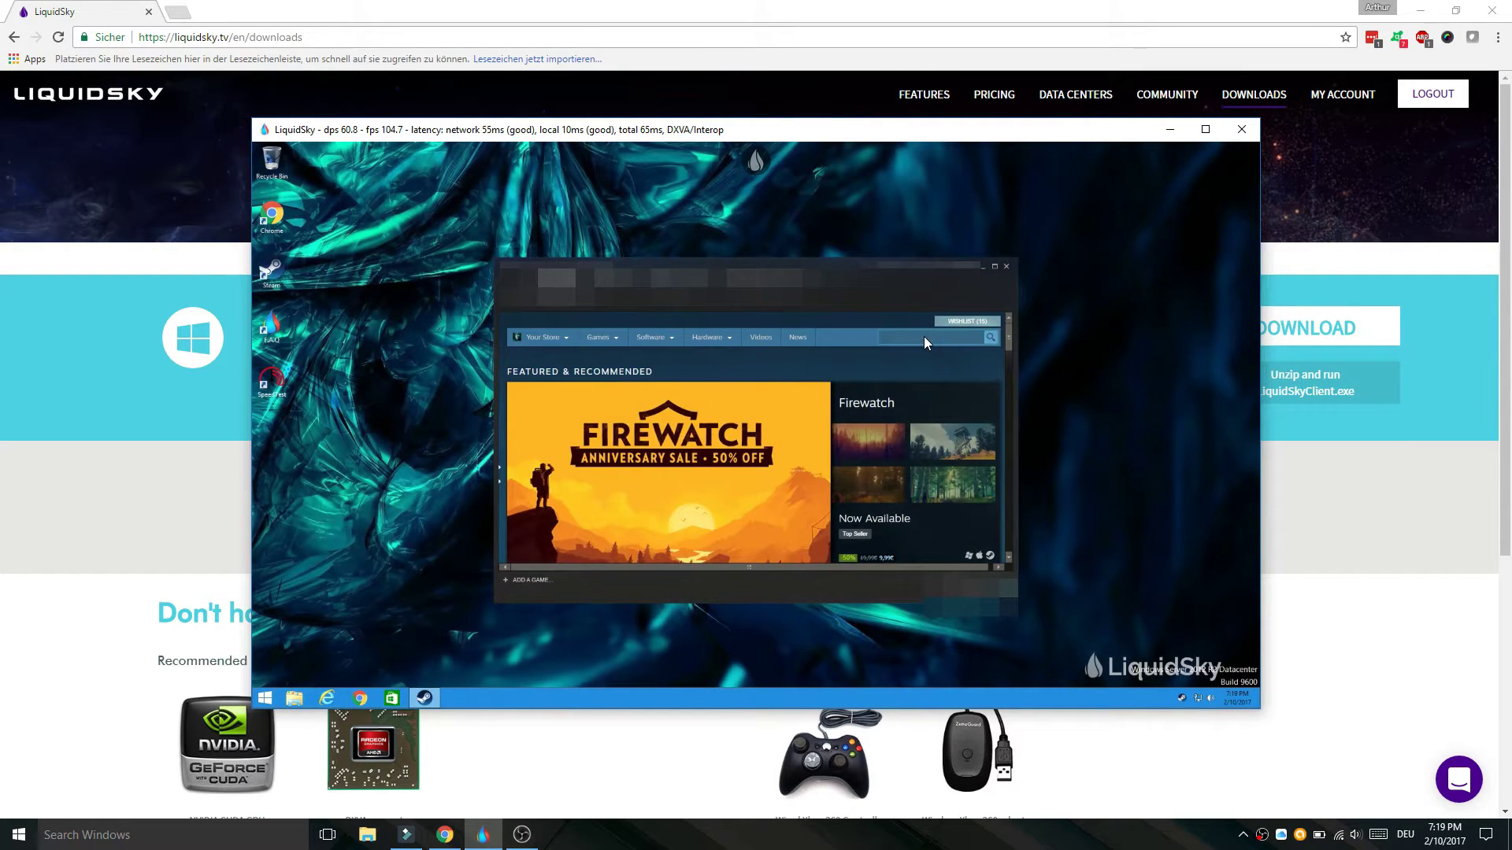
pyautogui.write('3dm')
pyautogui.click(862, 364)
# Install the 3DMark Demo, check its download, and launch it from the library
pyautogui.scroll(-2, 865, 378)
pyautogui.scroll(1, 827, 386)
pyautogui.scroll(-3, 825, 381)
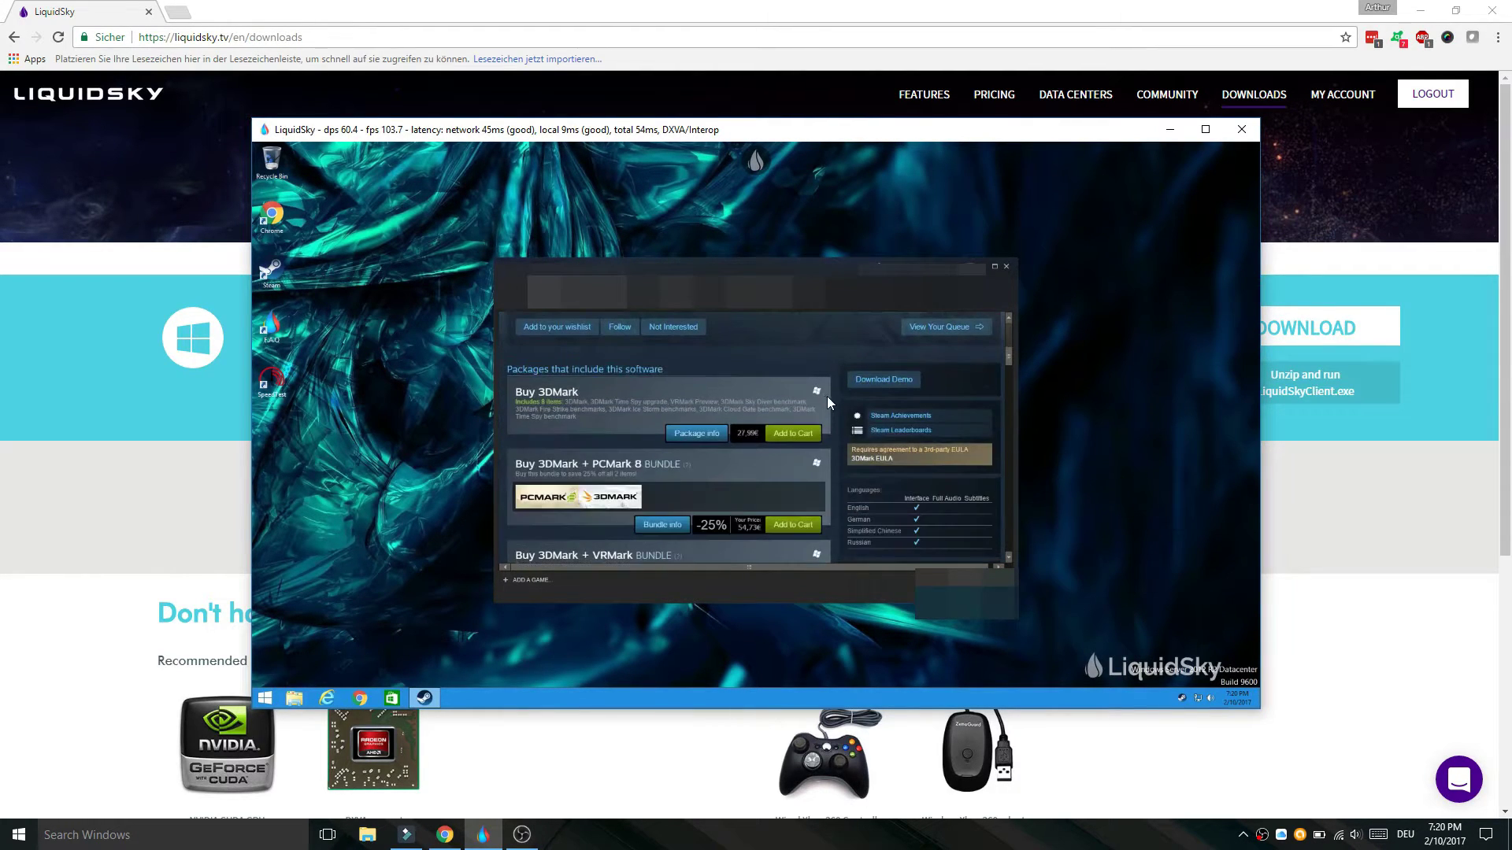
pyautogui.scroll(-3, 827, 397)
pyautogui.scroll(3, 827, 403)
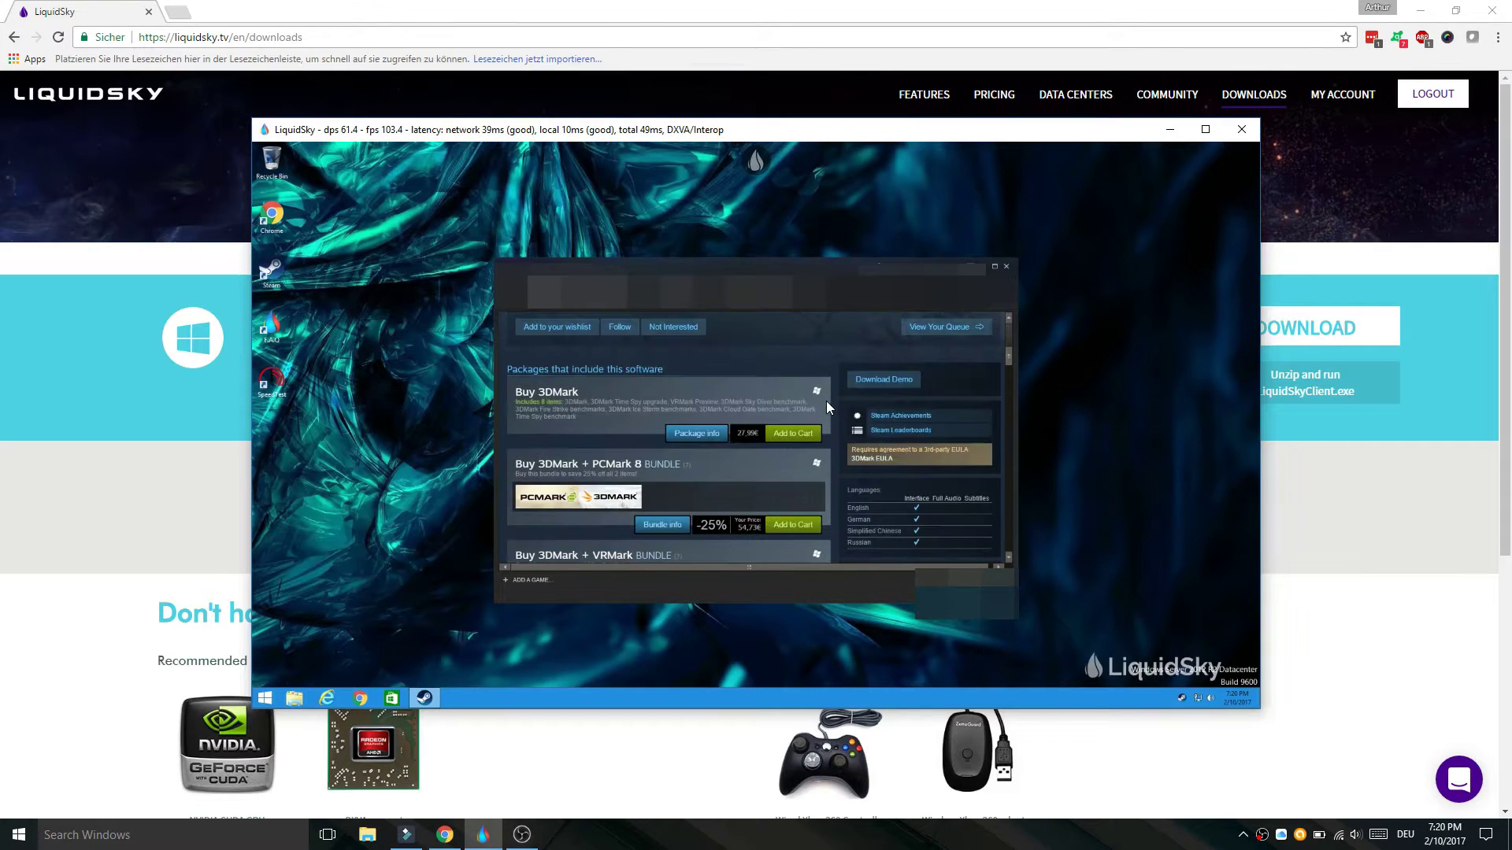
pyautogui.click(900, 383)
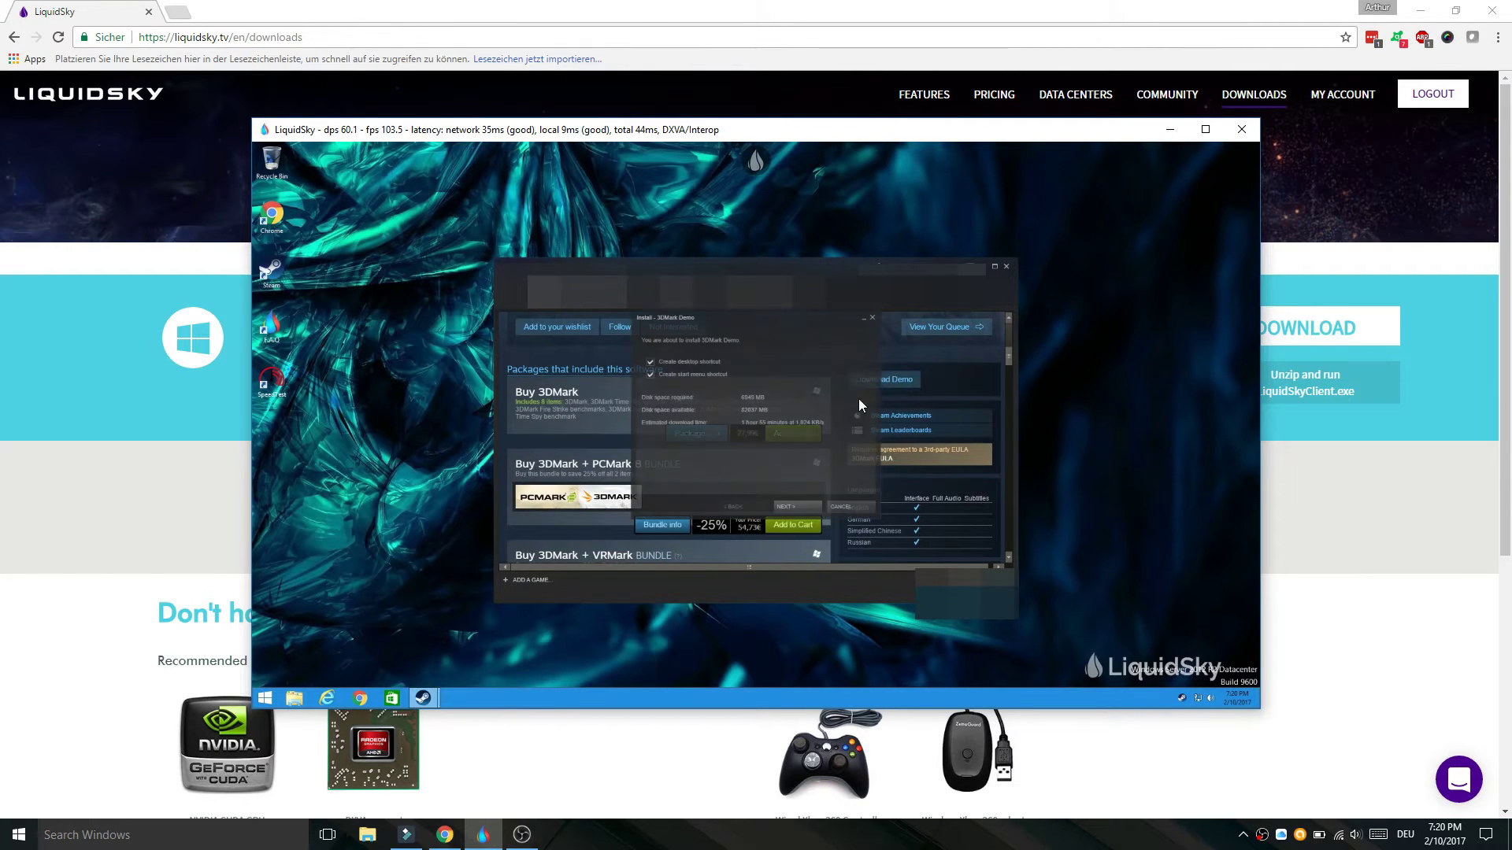
pyautogui.click(796, 509)
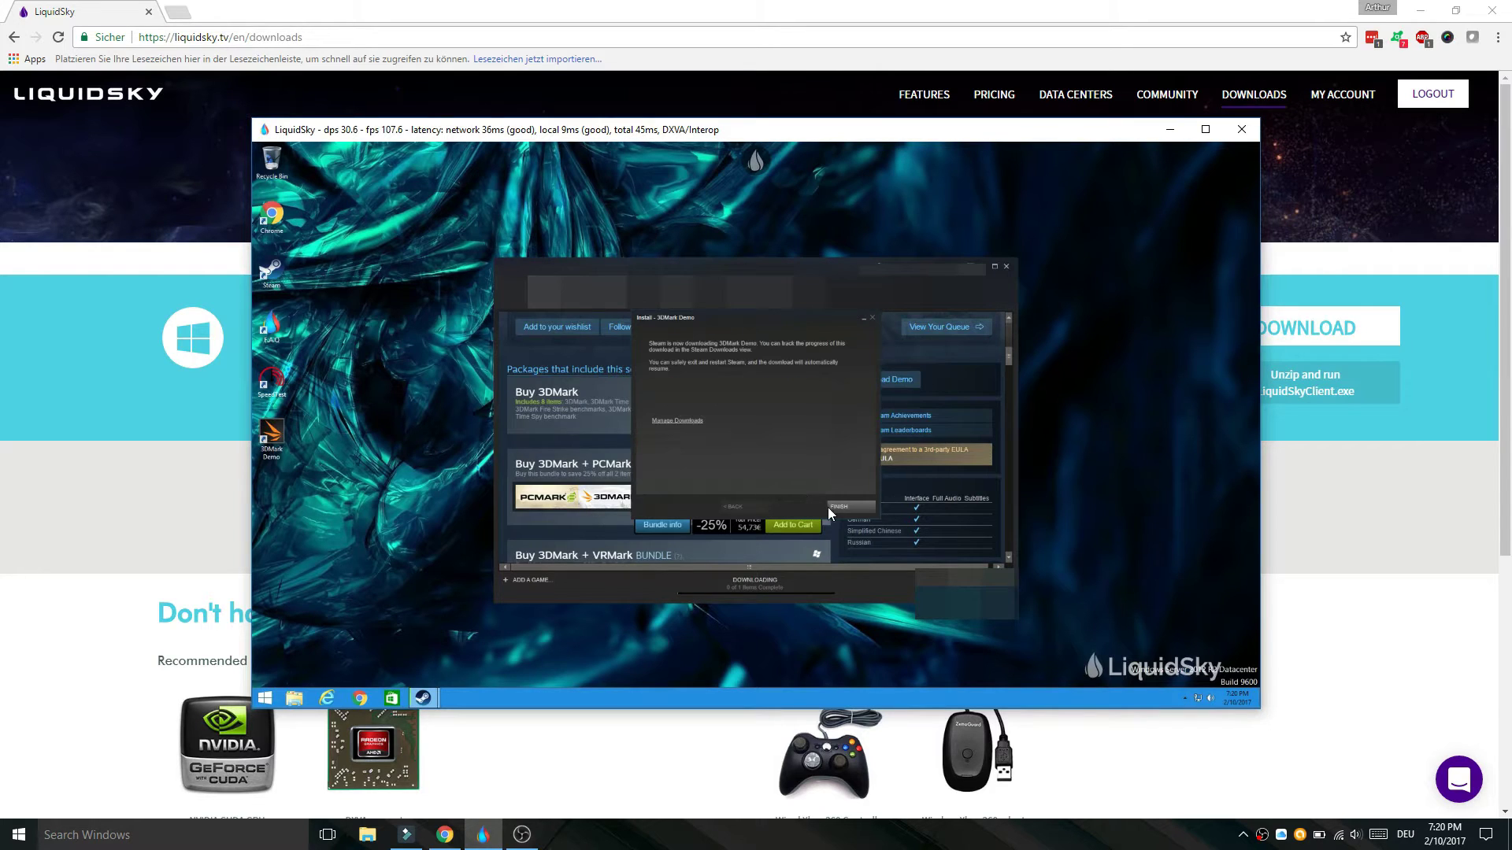
pyautogui.click(764, 580)
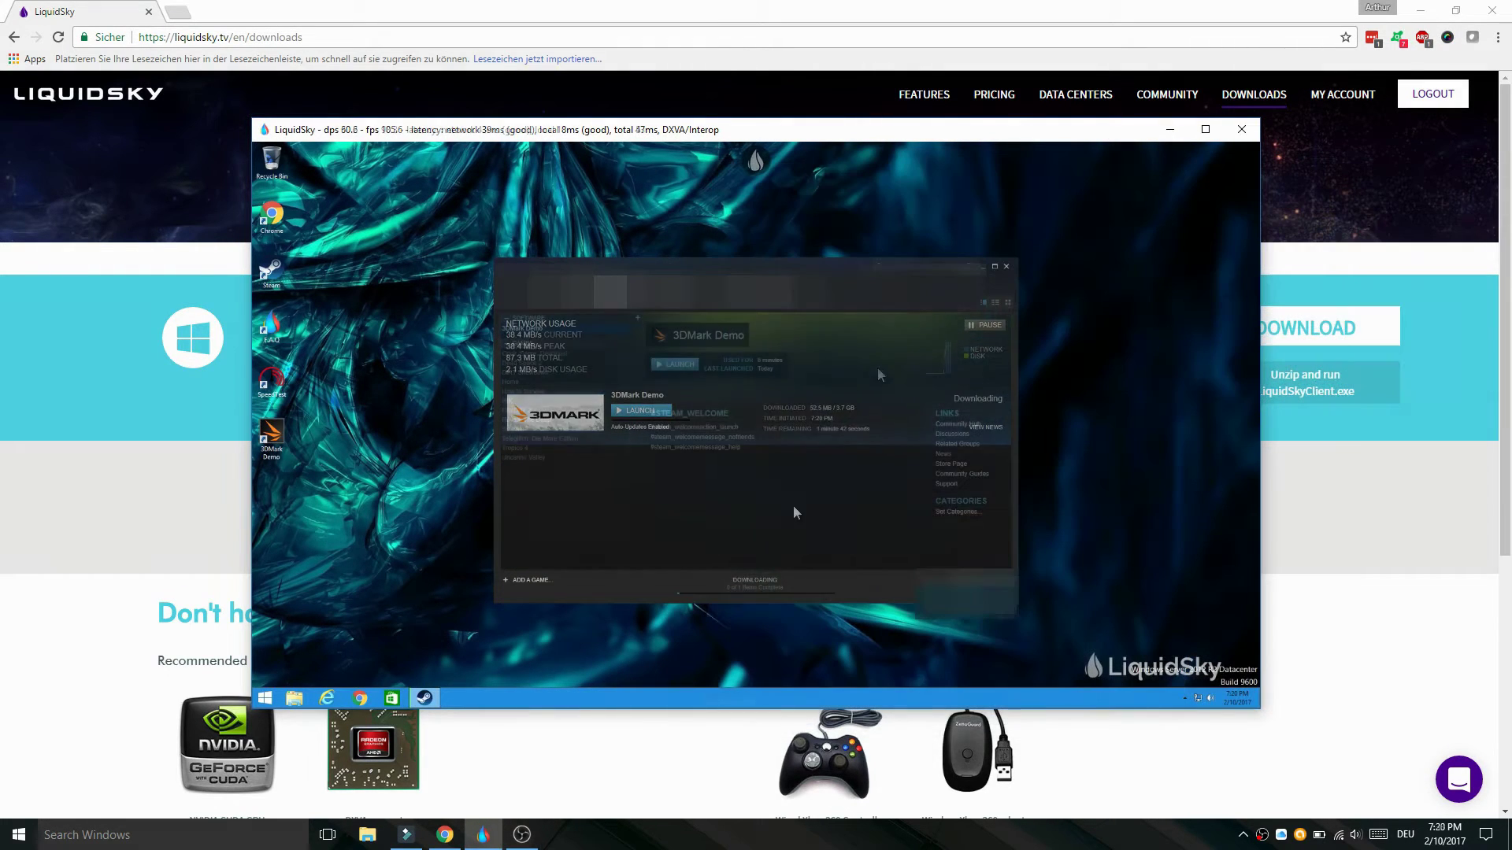
pyautogui.click(678, 365)
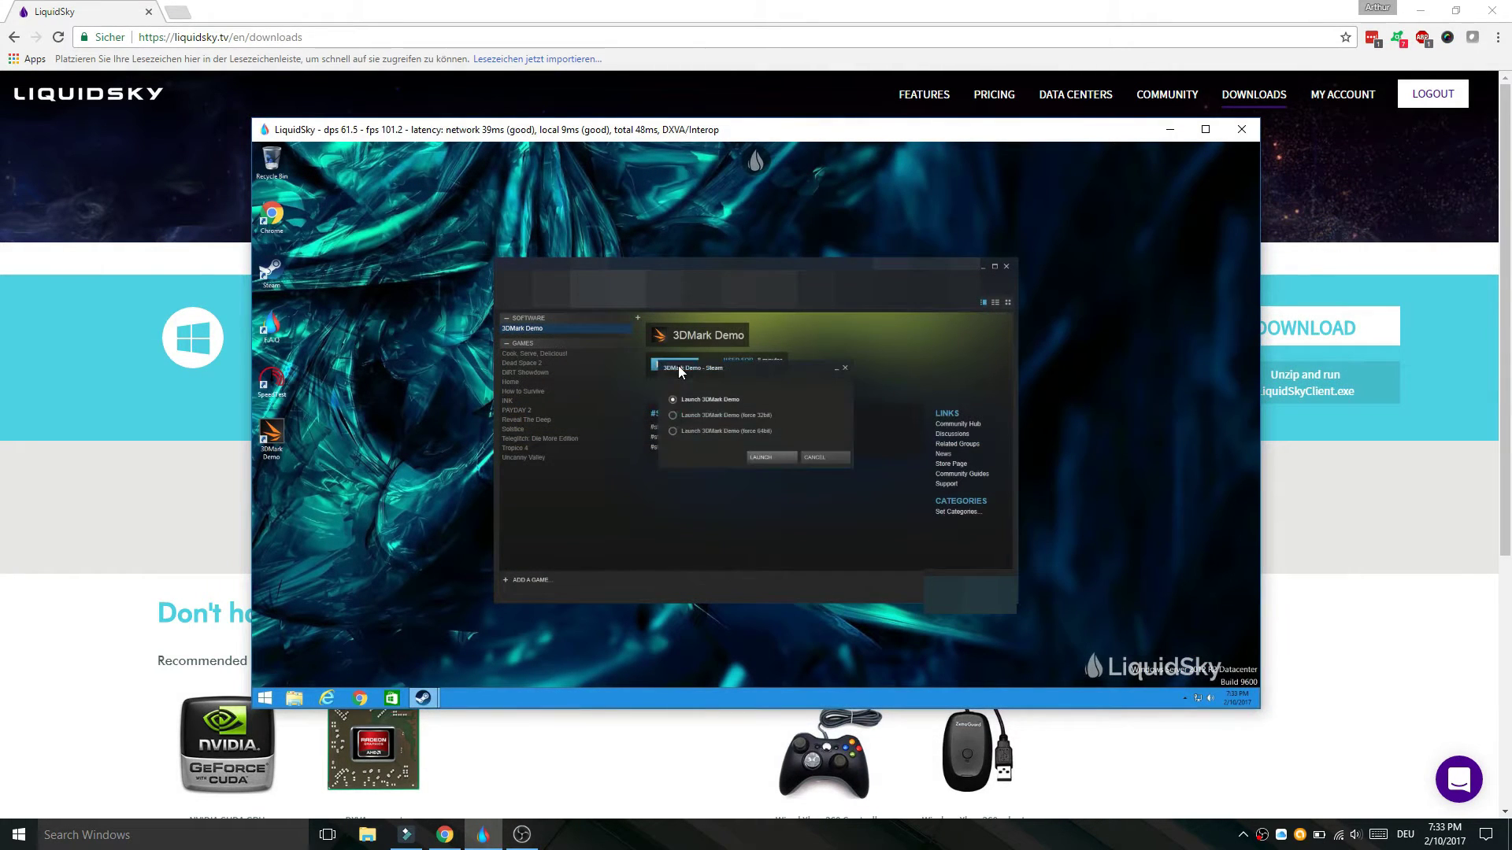
# Launch the standard 3DMark Demo and run the Sky Diver benchmark
pyautogui.click(770, 457)
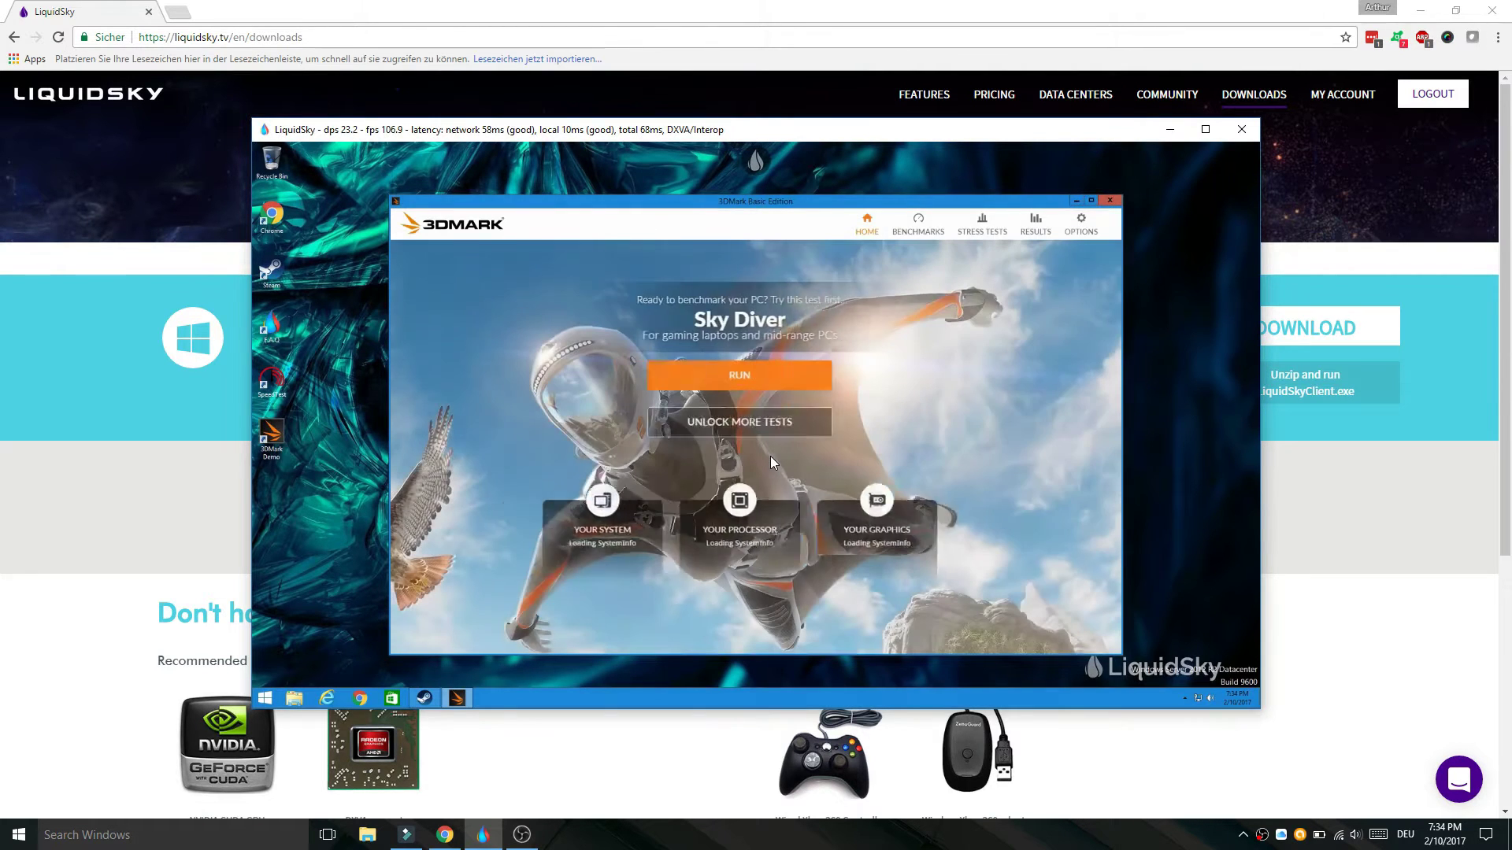
pyautogui.click(782, 378)
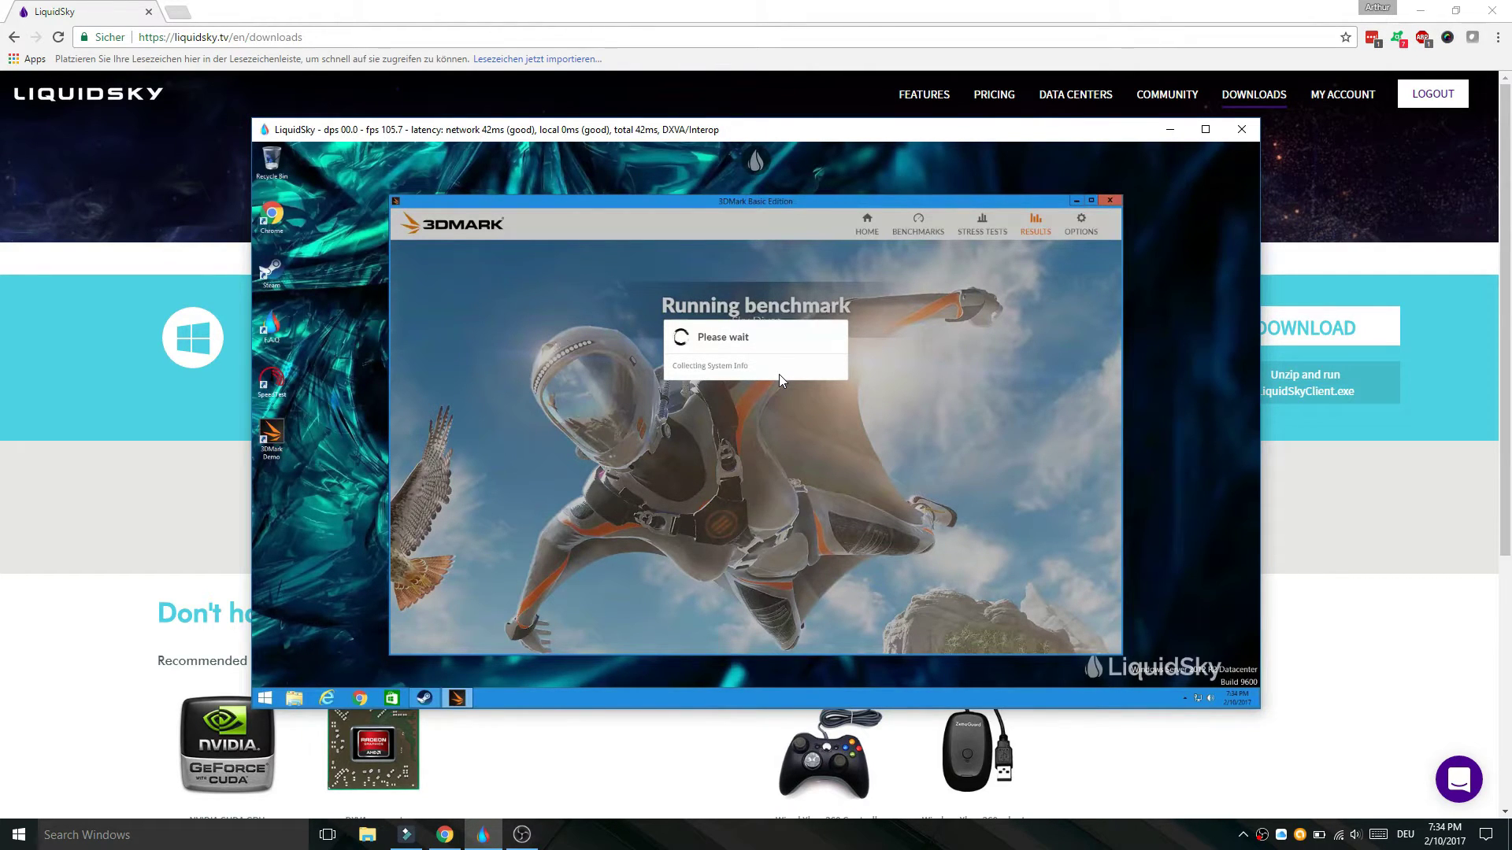
# Lock the mouse into the stream window while the Sky Diver benchmark loads
pyautogui.click(779, 375)
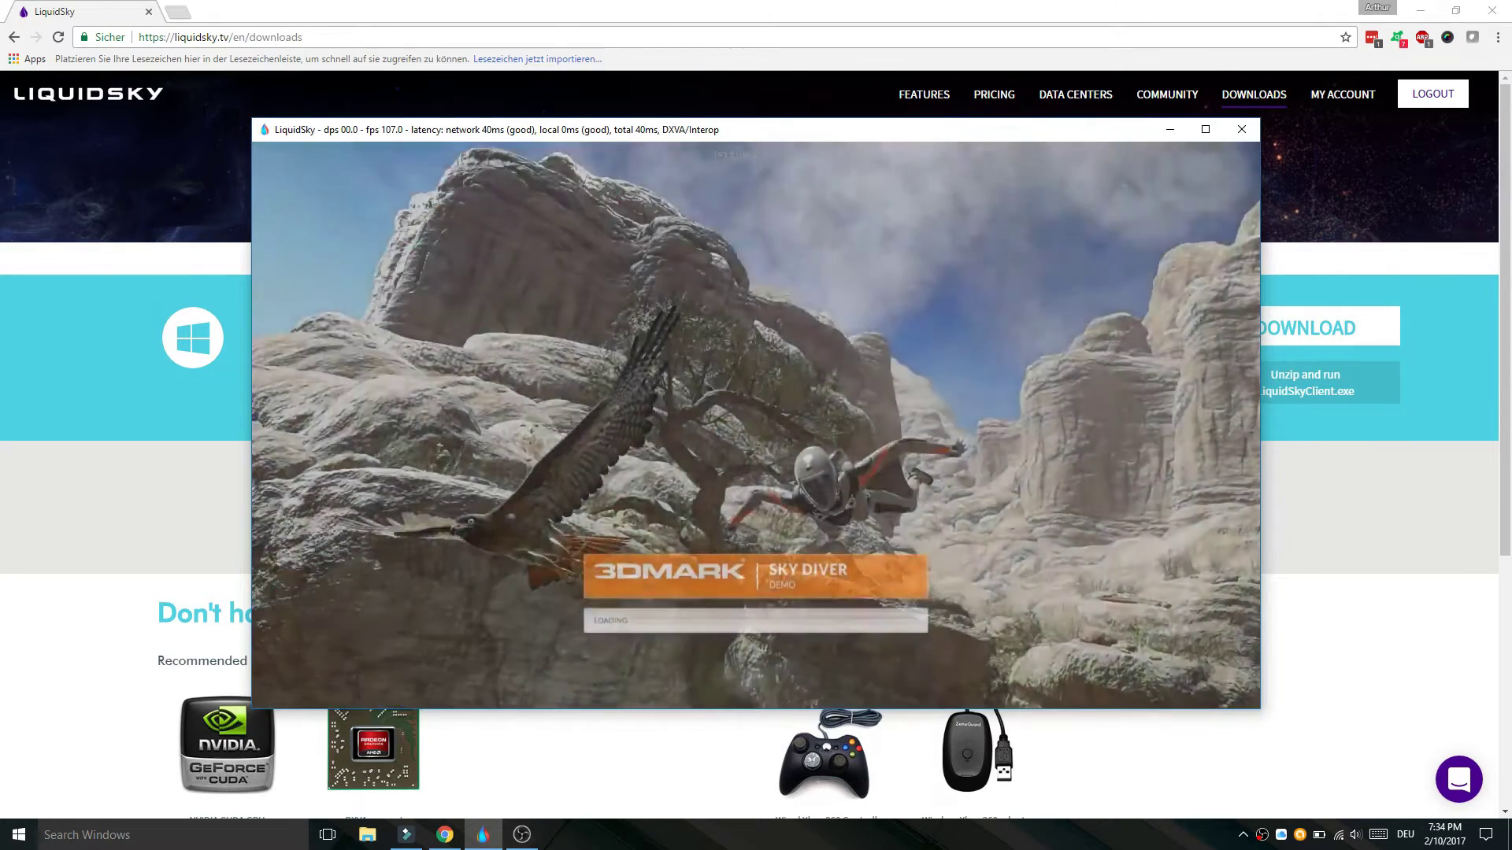